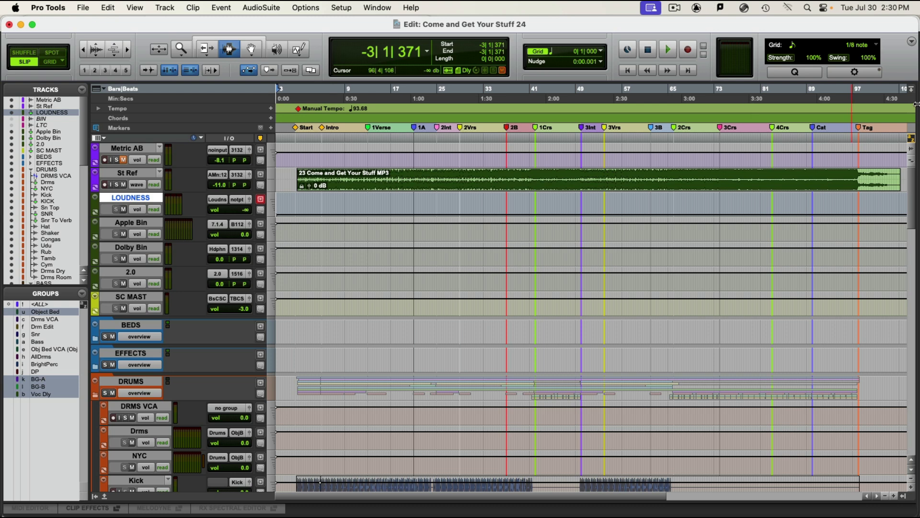
Review the session's format and timecode settings in Session Setup
{"action": "left_click", "coordinate": [350, 7]}
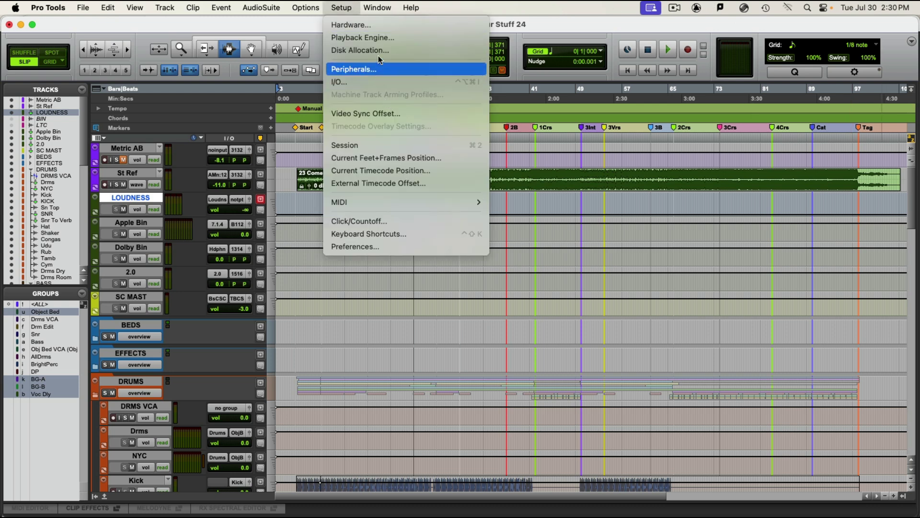
{"action": "left_click", "coordinate": [385, 146]}
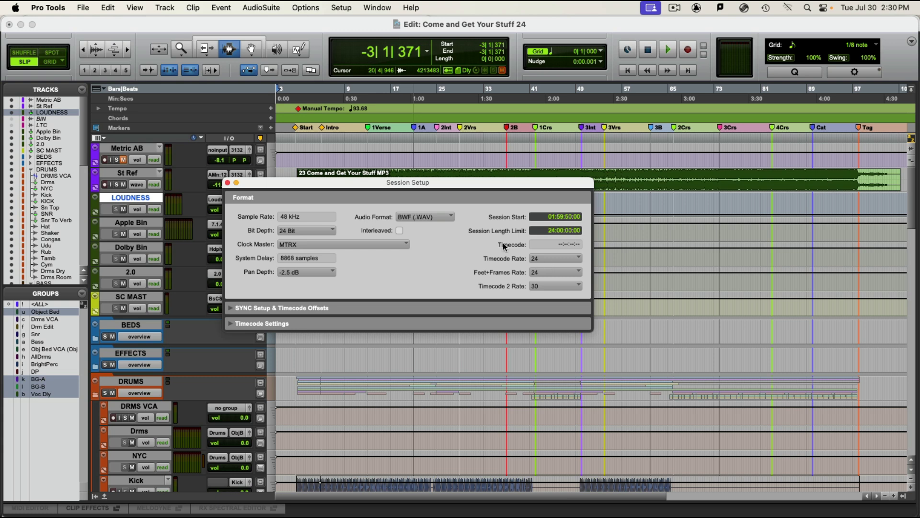
{"action": "left_click", "coordinate": [228, 183]}
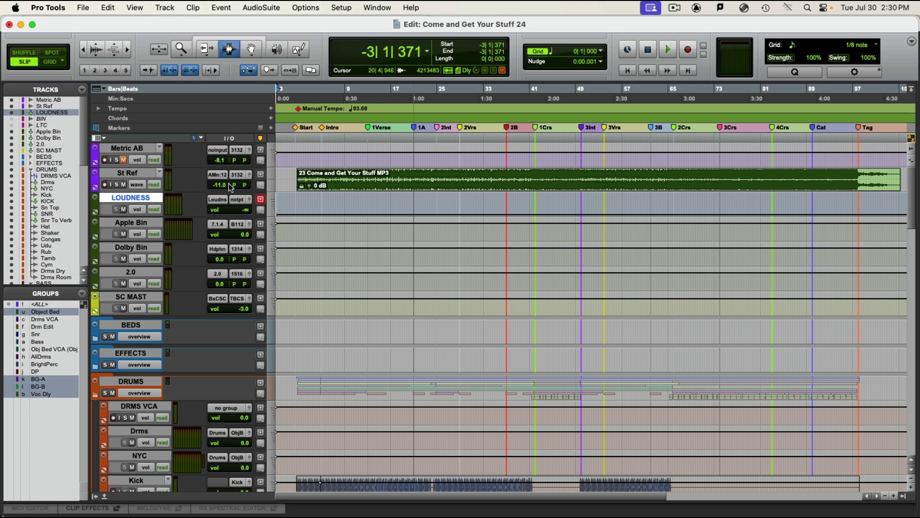
Select the '23 Come and Get Your Stuff MP3' clip and time-select from its start to 8|1|577
{"action": "left_click", "coordinate": [250, 49]}
{"action": "left_click", "coordinate": [339, 184]}
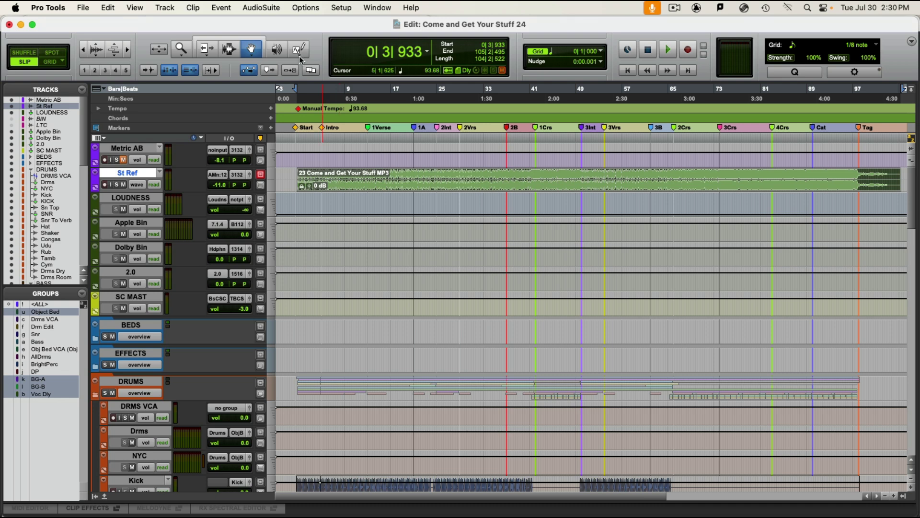
{"action": "key", "text": "F7"}
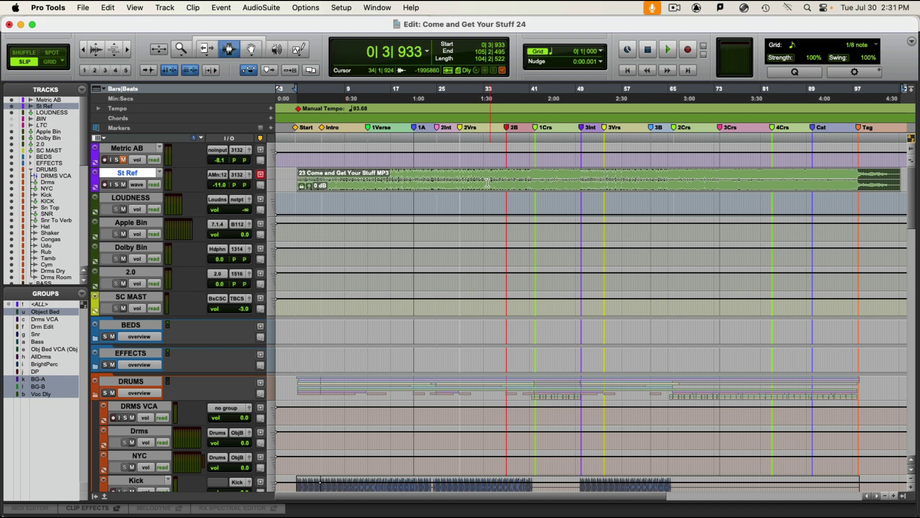
{"action": "left_click", "coordinate": [294, 180]}
{"action": "key", "text": "Tab"}
{"action": "left_click", "coordinate": [339, 181], "text": "shift"}
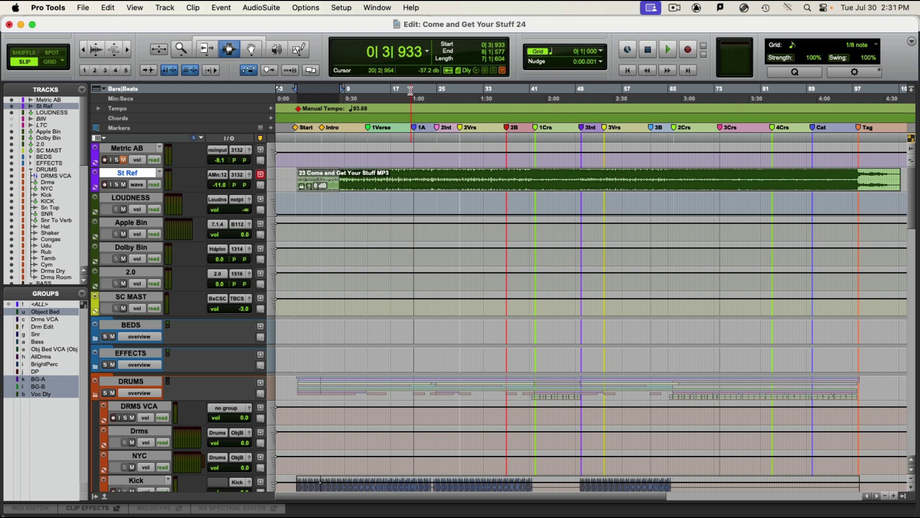
Open Bounce Mix settings for the Dolby Atmos WAV master 'Come and Get Your Stuff 24_2'
{"action": "left_click", "coordinate": [83, 6]}
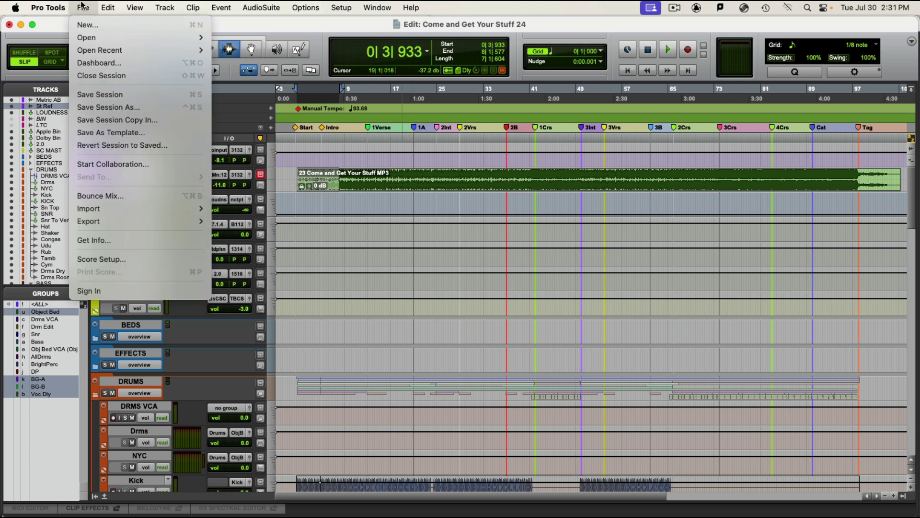
{"action": "left_click", "coordinate": [129, 194]}
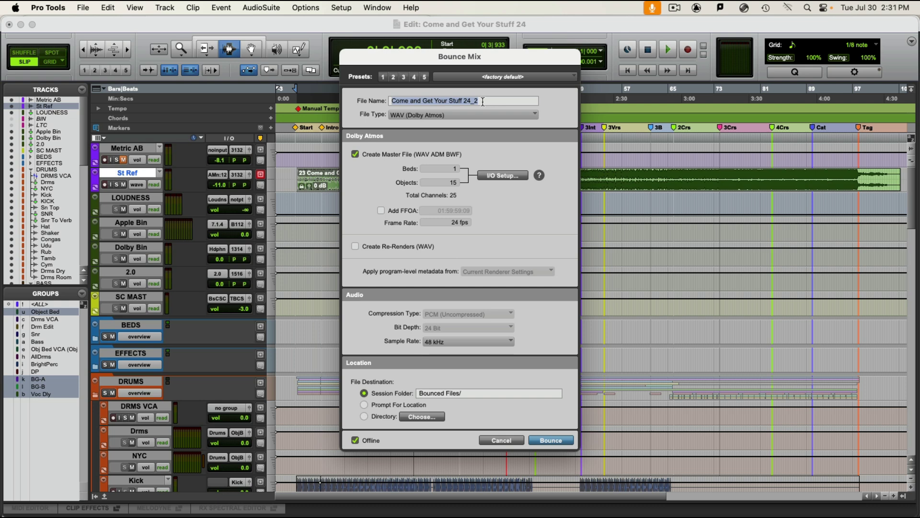
{"action": "left_click", "coordinate": [439, 114]}
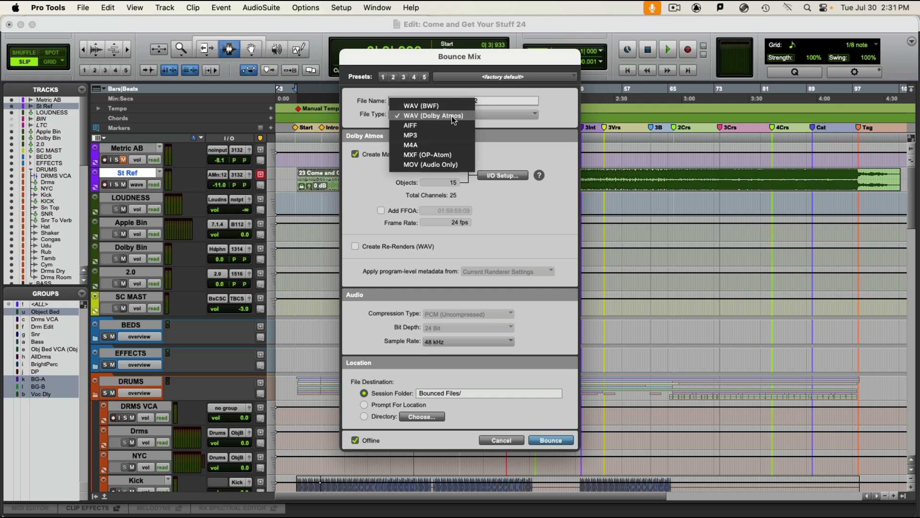
{"action": "left_click", "coordinate": [451, 116]}
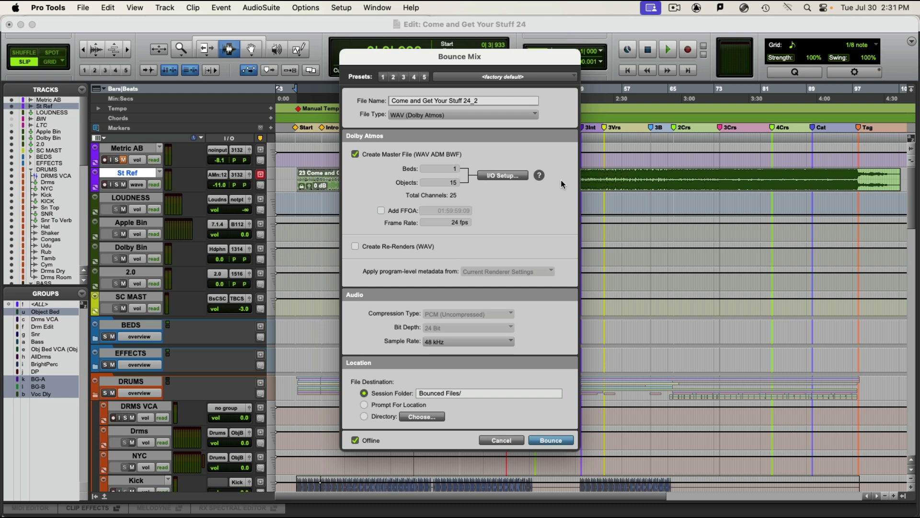
{"action": "left_click", "coordinate": [512, 176]}
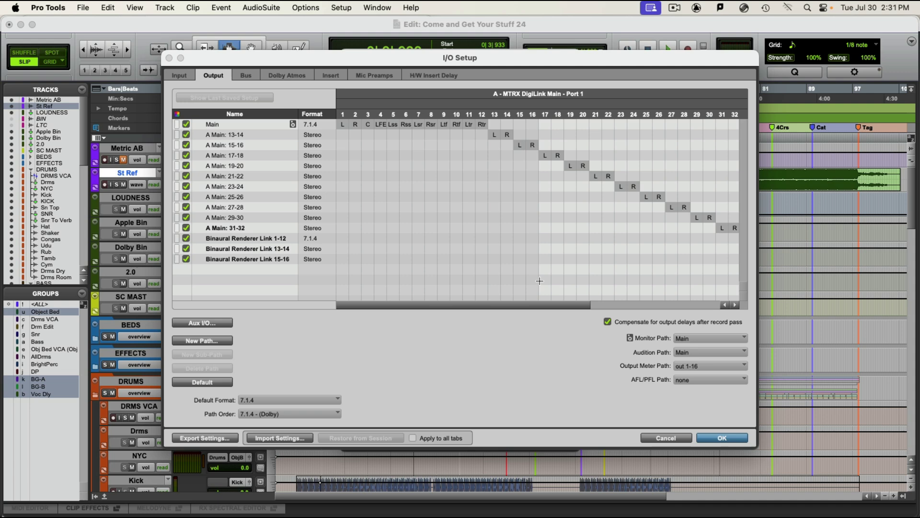
{"action": "left_click", "coordinate": [664, 438]}
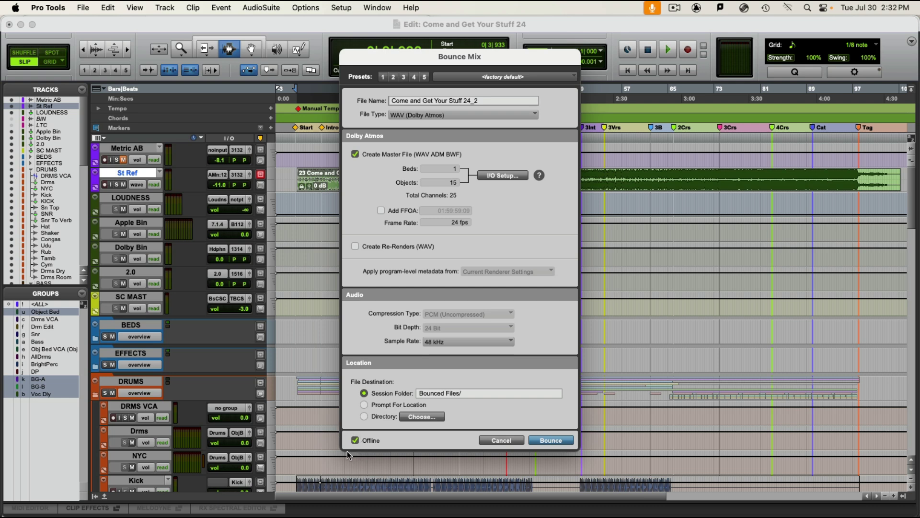
Bounce the Atmos master 'Come and Get Your Stuff 24_2' offline, then reveal the session's folder path
{"action": "left_click", "coordinate": [551, 440]}
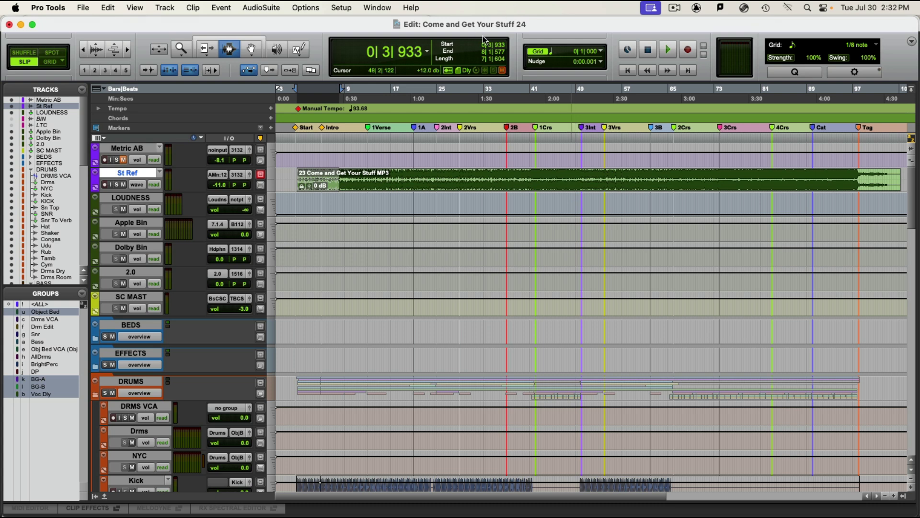
{"action": "left_click", "coordinate": [466, 25], "text": "super"}
In the session's Bounced Files folder, select the new 68.4 MB Come and Get Your Stuff 24_2.wav
{"action": "left_click", "coordinate": [470, 37]}
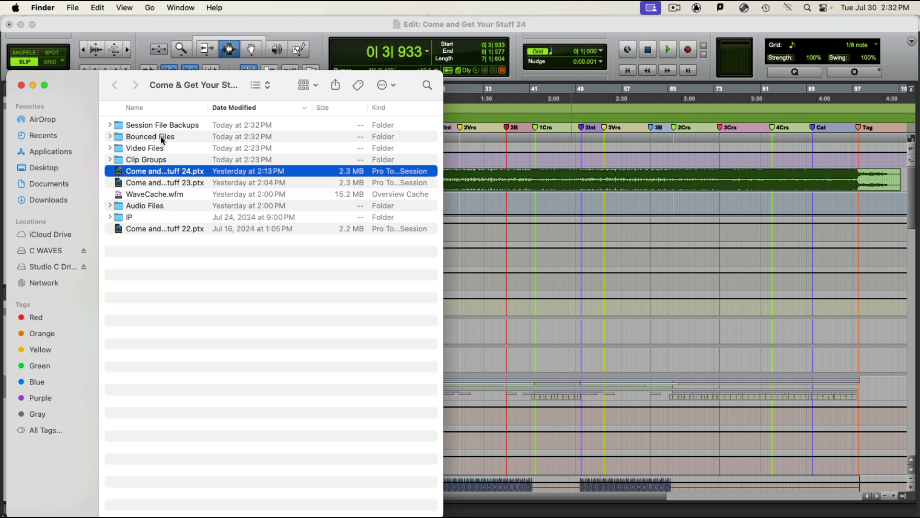
{"action": "double_click", "coordinate": [160, 136]}
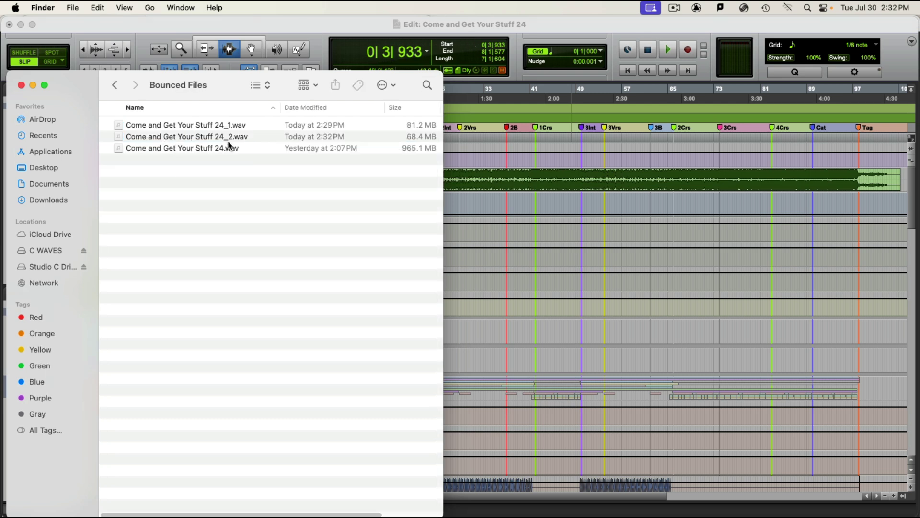
{"action": "left_click", "coordinate": [232, 139]}
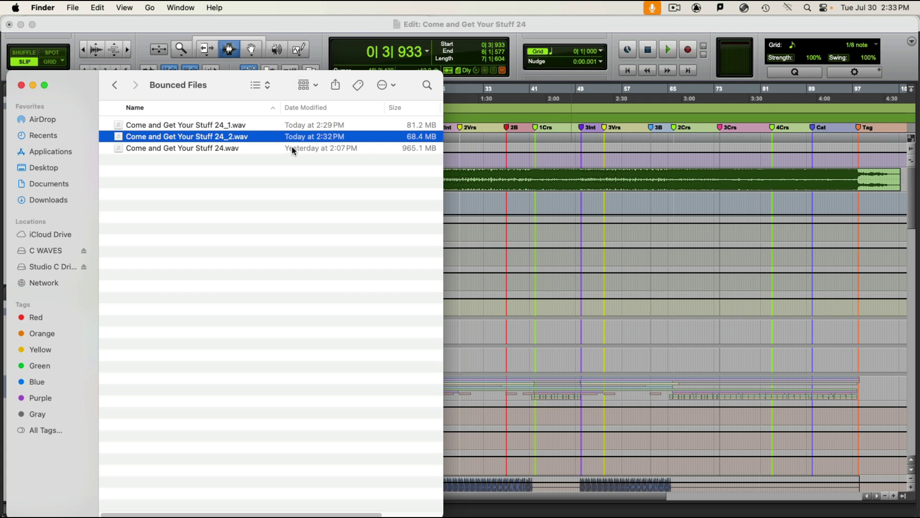
{"action": "left_click", "coordinate": [467, 33]}
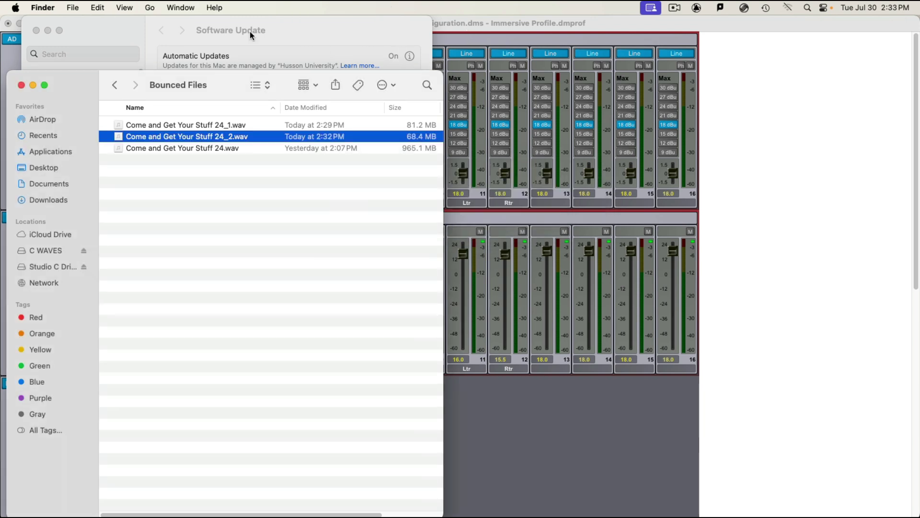
Launch Dolby Atmos Renderer from the Dock, showing Confusing The Issue 15 ADM.wav in 7.1.4
{"action": "left_click", "coordinate": [11, 6]}
{"action": "left_click", "coordinate": [11, 6]}
{"action": "mouse_move", "coordinate": [1, 202]}
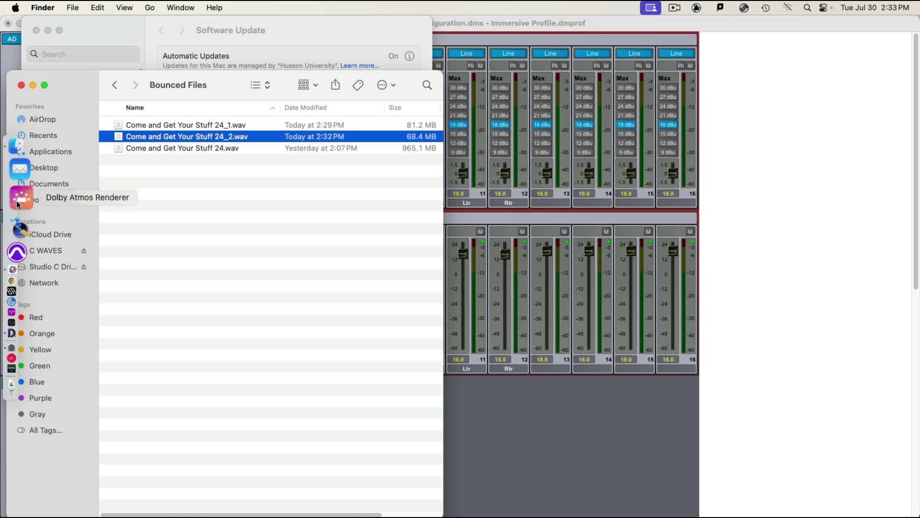
{"action": "left_click", "coordinate": [19, 198]}
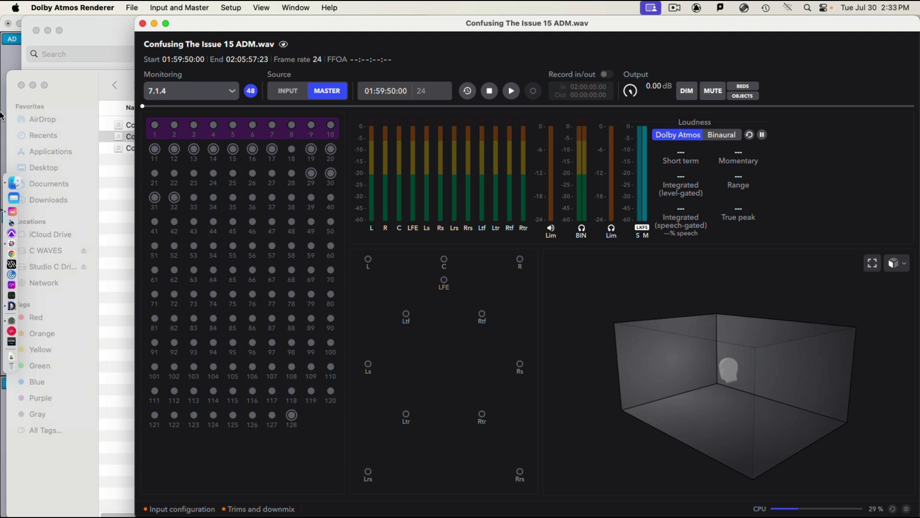
Open Dolby Atmos Renderer Preferences and scroll through the device, format and headphone settings
{"action": "left_click", "coordinate": [101, 4]}
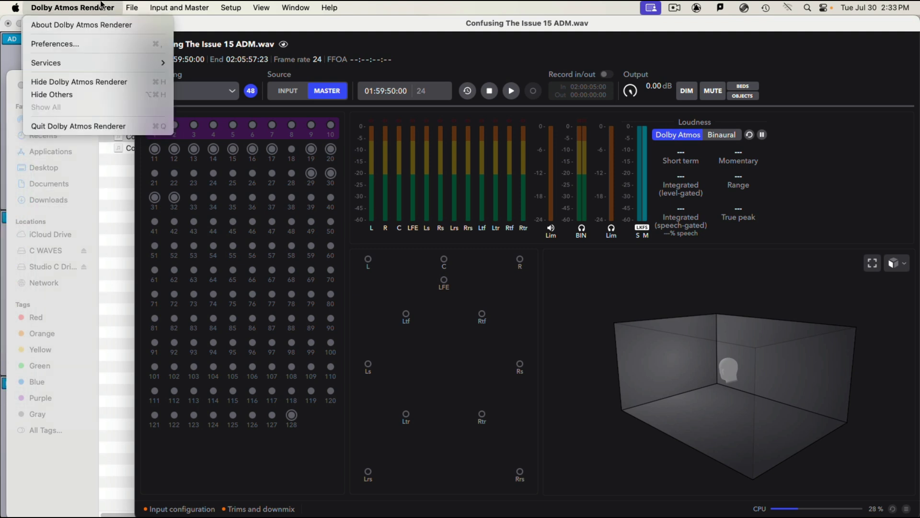
{"action": "left_click", "coordinate": [97, 48]}
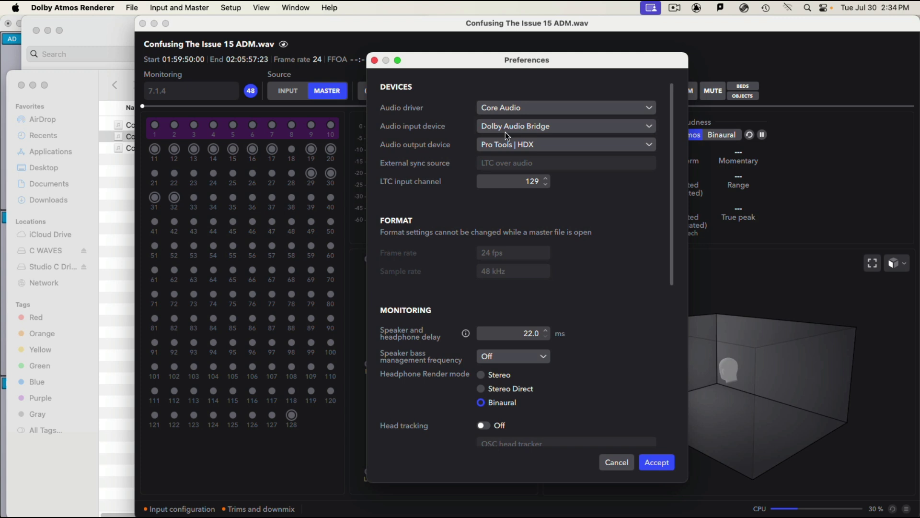
{"action": "scroll", "coordinate": [517, 147], "scroll_direction": "down", "scroll_amount": 2}
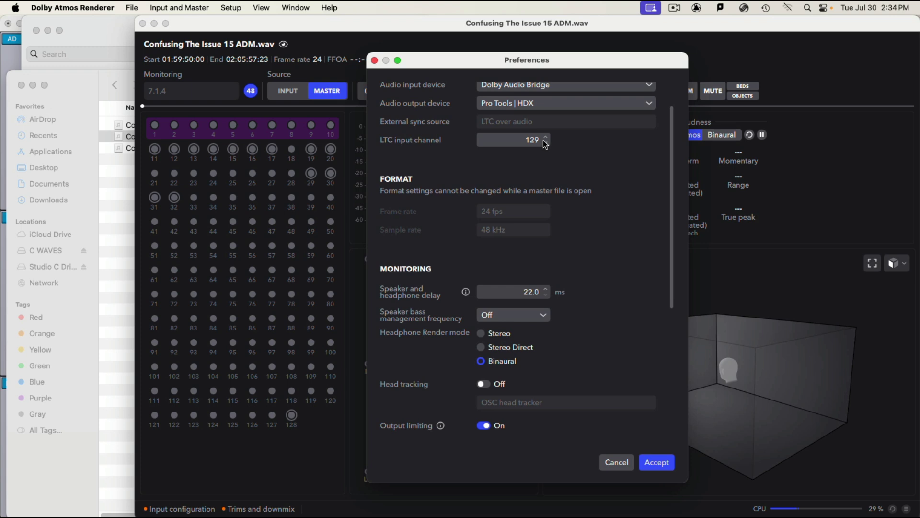
{"action": "scroll", "coordinate": [549, 155], "scroll_direction": "down", "scroll_amount": 2}
{"action": "scroll", "coordinate": [548, 155], "scroll_direction": "down", "scroll_amount": 4}
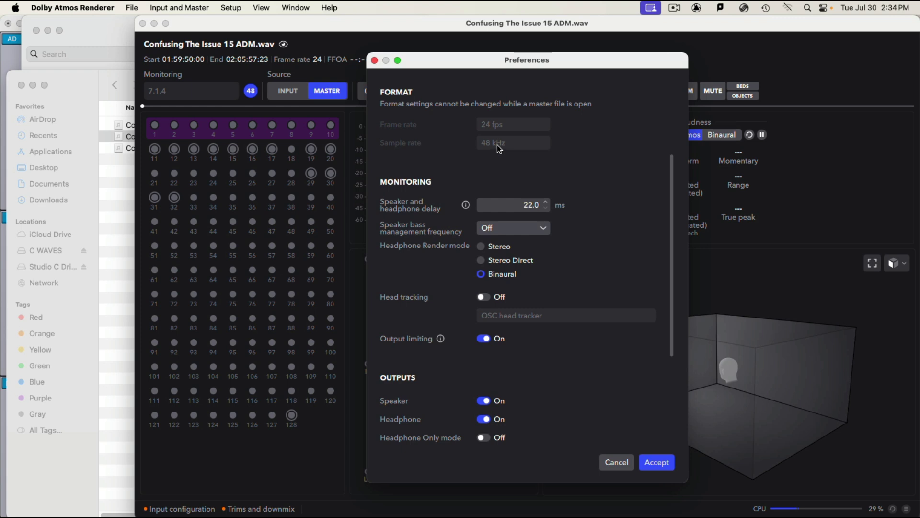
{"action": "scroll", "coordinate": [499, 158], "scroll_direction": "down", "scroll_amount": 7}
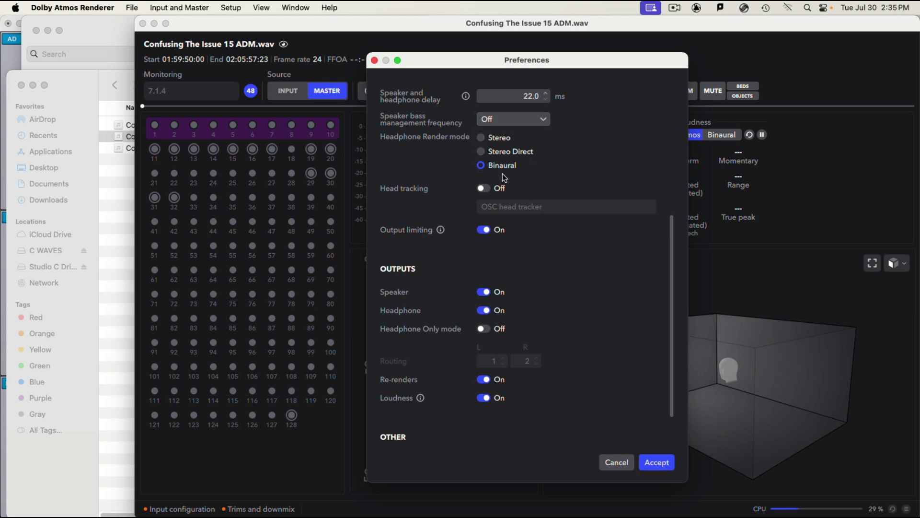
Dismiss the update notice, keep space bar at 'Remains at current position', and accept Preferences
{"action": "scroll", "coordinate": [502, 191], "scroll_direction": "down", "scroll_amount": 3}
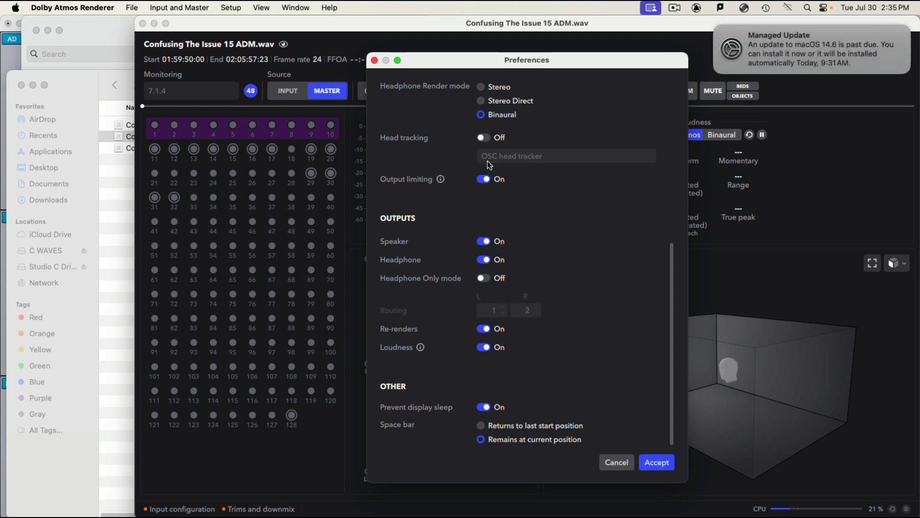
{"action": "left_click", "coordinate": [715, 27]}
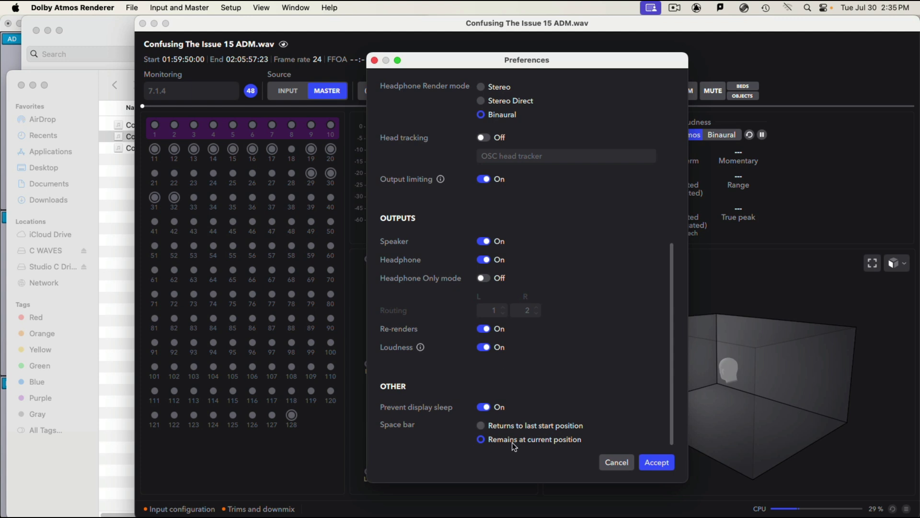
{"action": "left_click", "coordinate": [498, 426]}
{"action": "left_click", "coordinate": [481, 440]}
{"action": "left_click", "coordinate": [657, 463]}
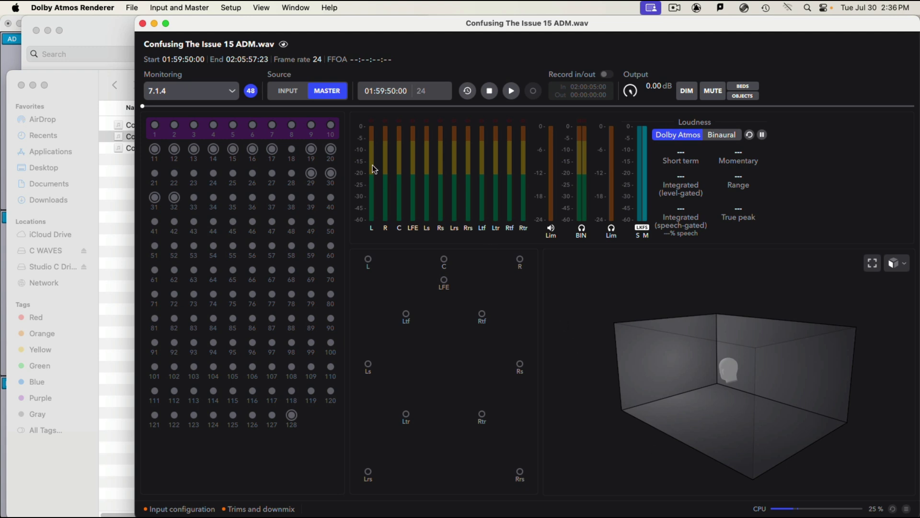
Switch the Source view to INPUT, then back to MASTER
{"action": "left_click", "coordinate": [296, 97]}
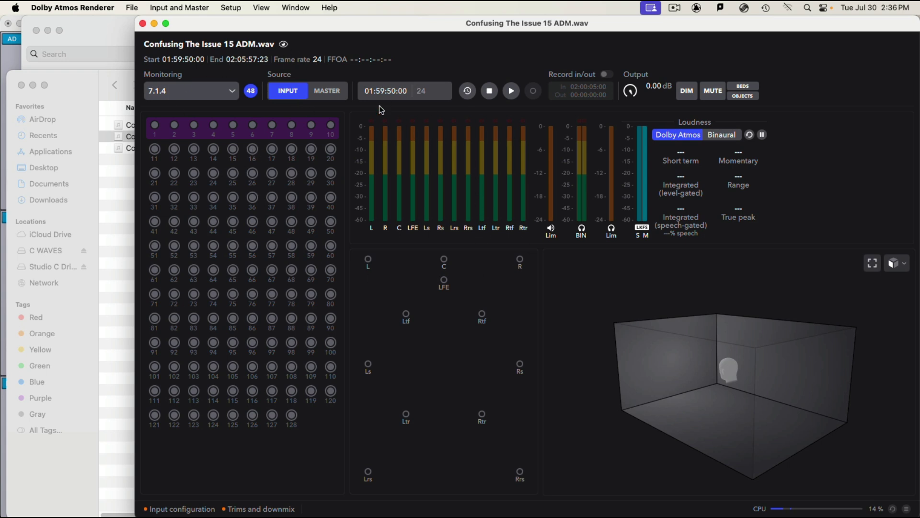
{"action": "left_click", "coordinate": [336, 91]}
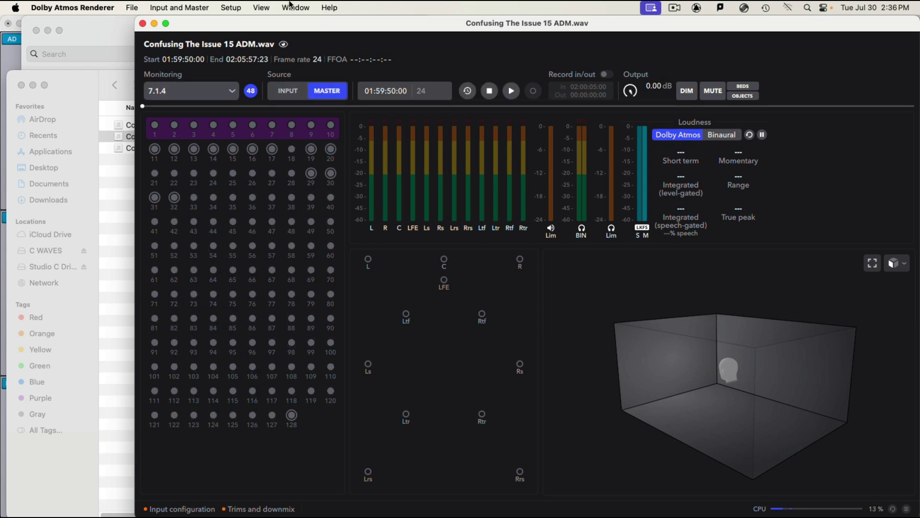
Open Come and Get Your Stuff 24_2.wav from SONGS > Come & Get Your Stuff > Bounced Files as master
{"action": "left_click", "coordinate": [132, 8]}
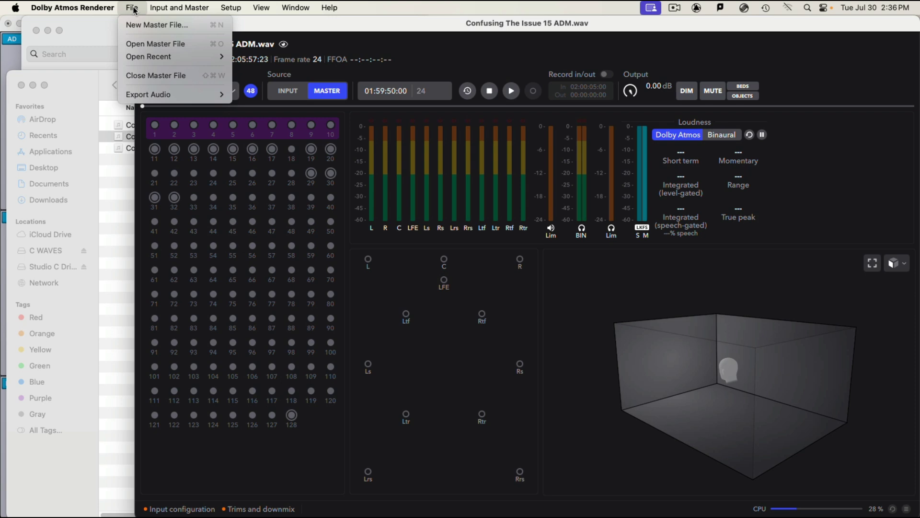
{"action": "left_click", "coordinate": [151, 48]}
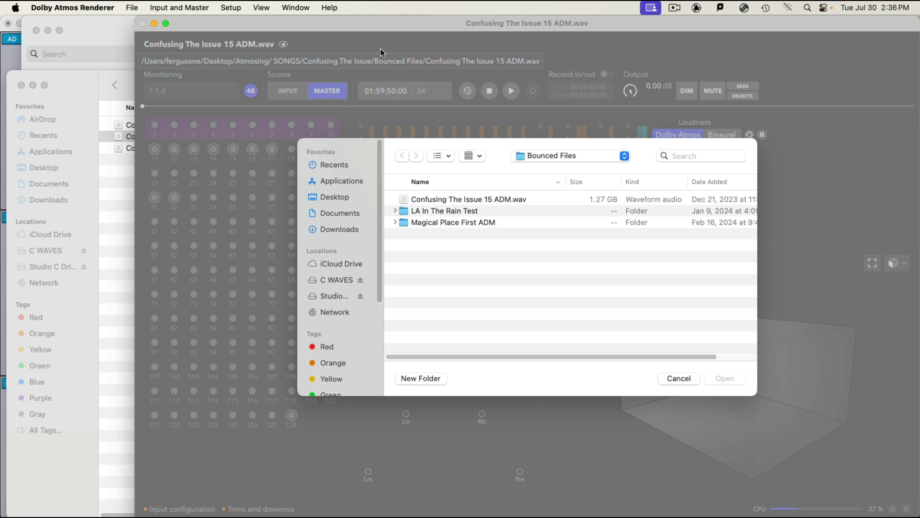
{"action": "left_click", "coordinate": [573, 155]}
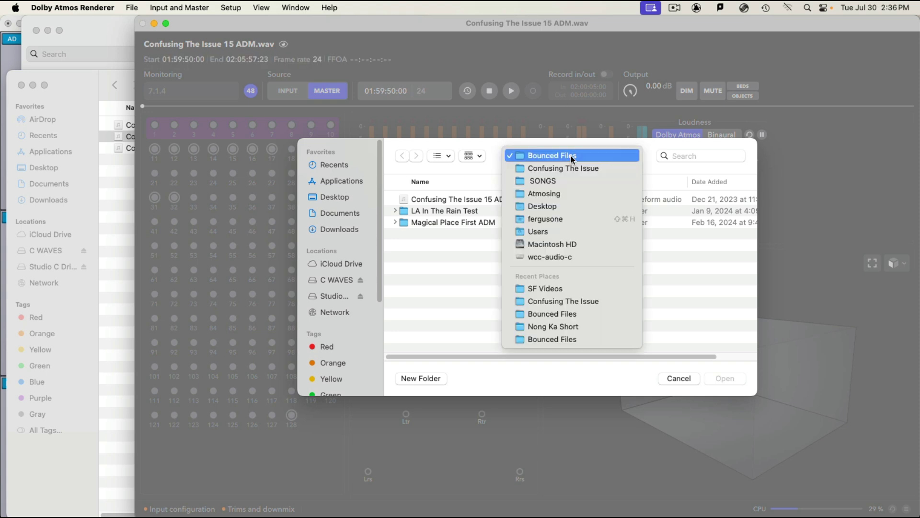
{"action": "left_click", "coordinate": [567, 183]}
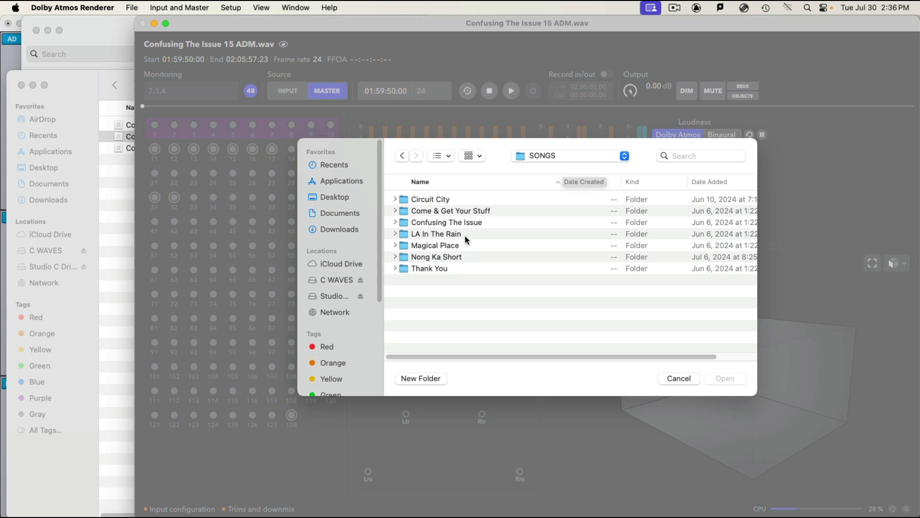
{"action": "double_click", "coordinate": [464, 212]}
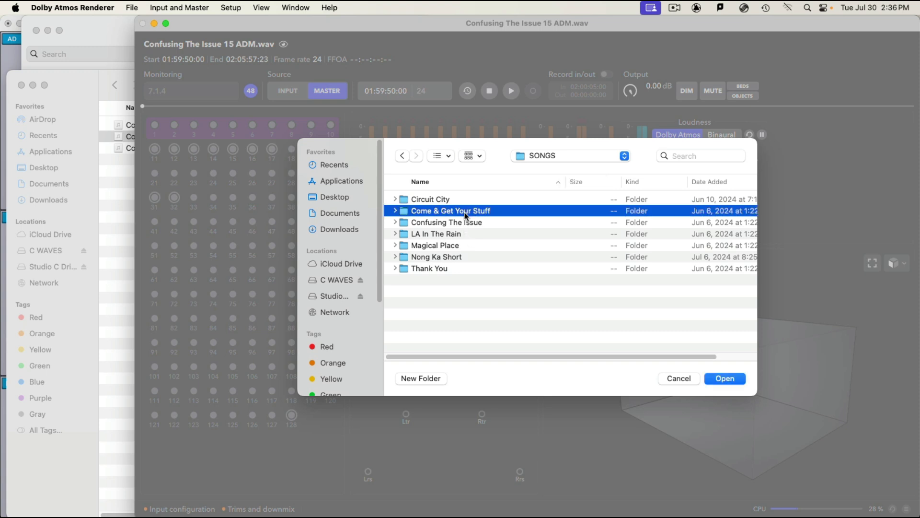
{"action": "double_click", "coordinate": [462, 211]}
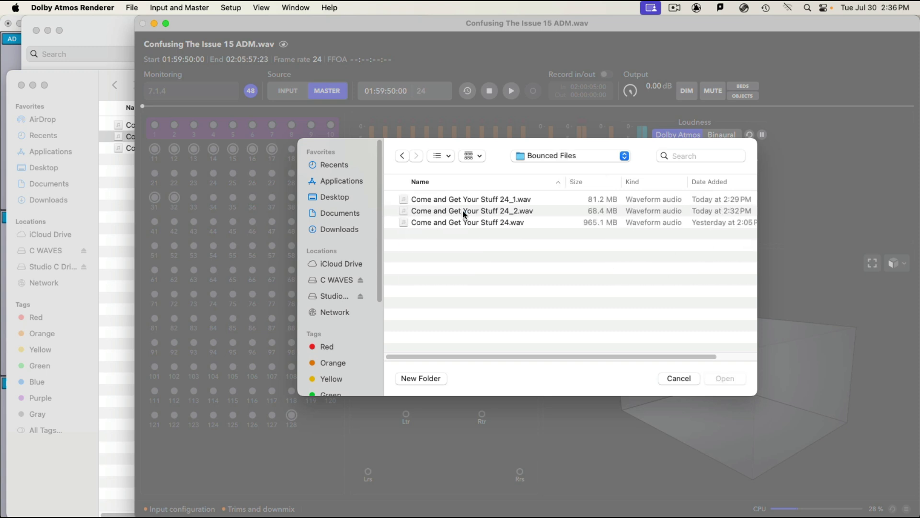
{"action": "left_click", "coordinate": [511, 211]}
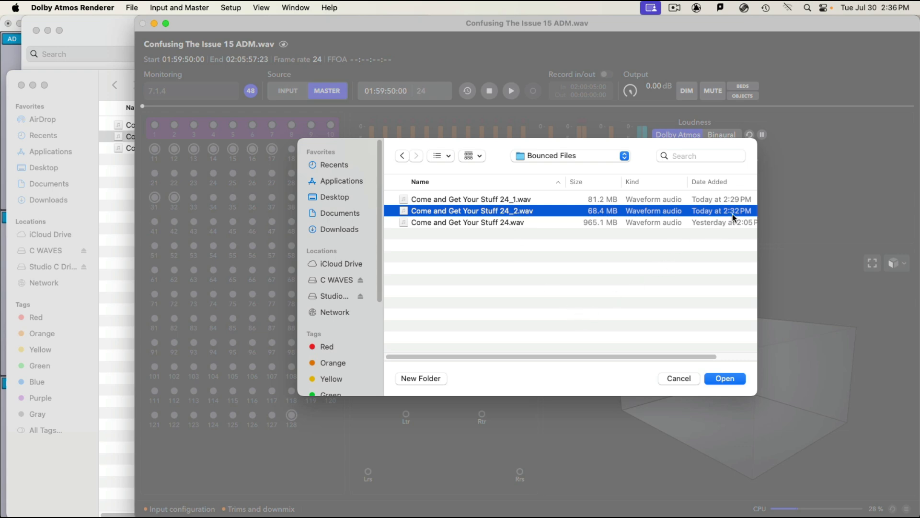
{"action": "left_click", "coordinate": [725, 378]}
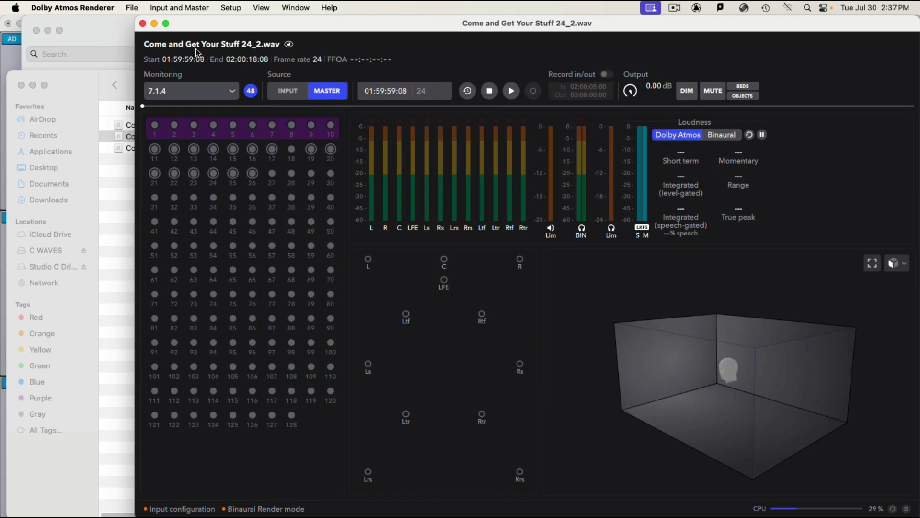
Toggle Source INPUT and MASTER, then play, stop and scrub the new master with Space
{"action": "left_click", "coordinate": [278, 94]}
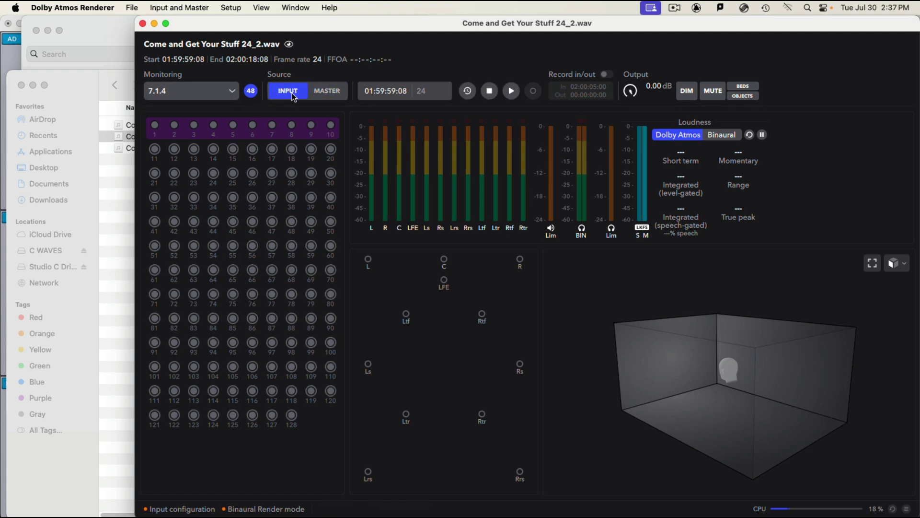
{"action": "left_click", "coordinate": [323, 94]}
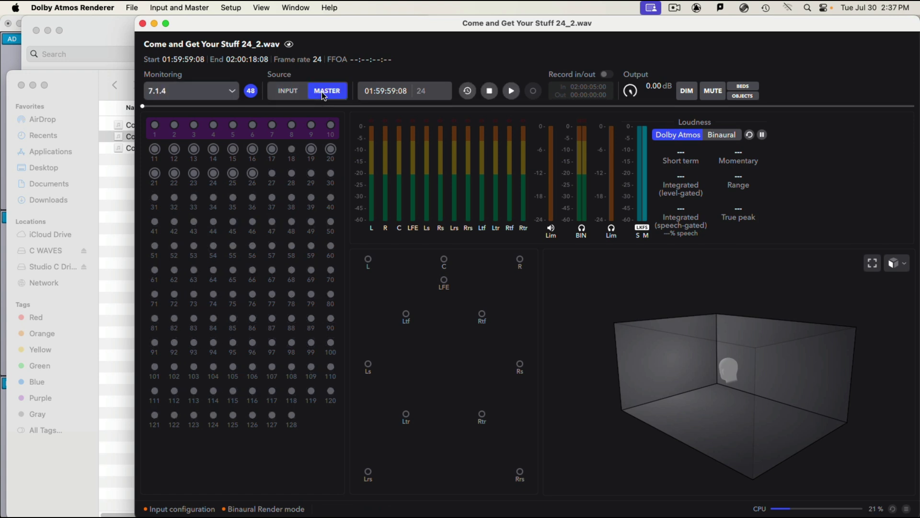
{"action": "key", "text": "space"}
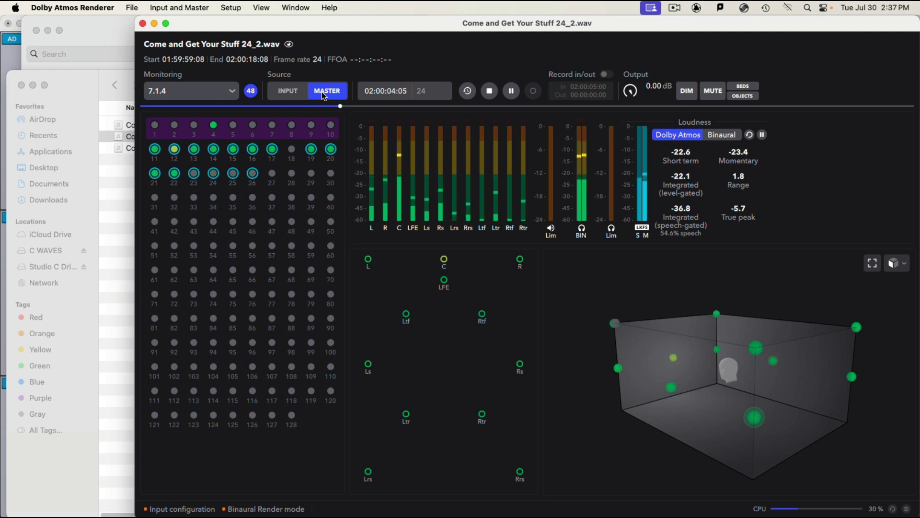
{"action": "key", "text": "space"}
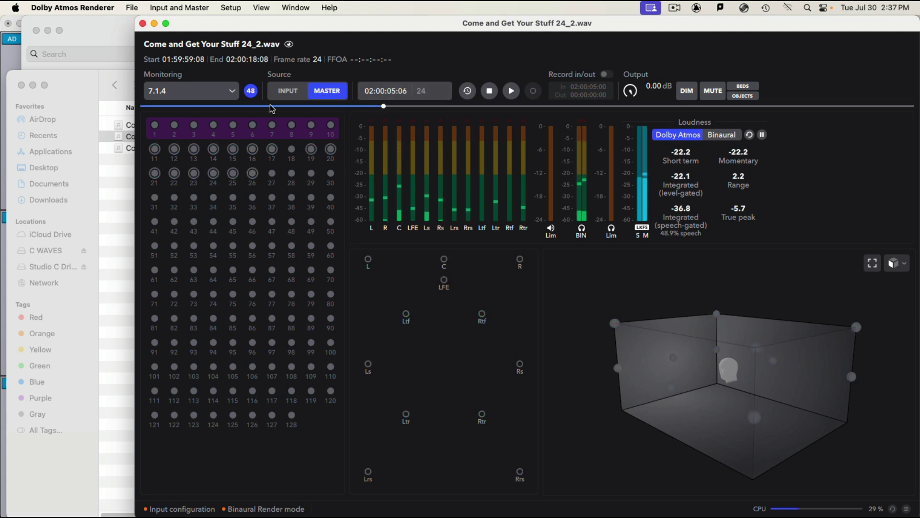
{"action": "left_click_drag", "start_coordinate": [383, 106], "coordinate": [812, 108]}
{"action": "left_click", "coordinate": [146, 107]}
{"action": "key", "text": "space"}
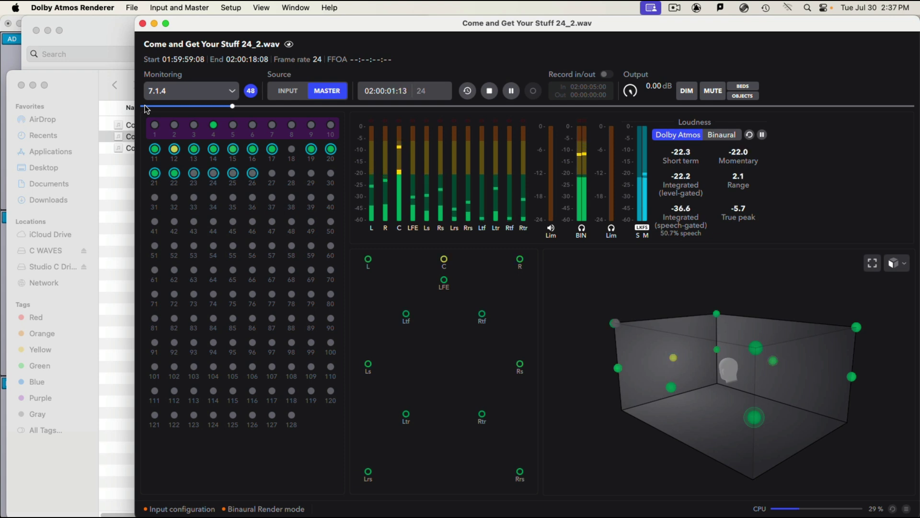
{"action": "key", "text": "space"}
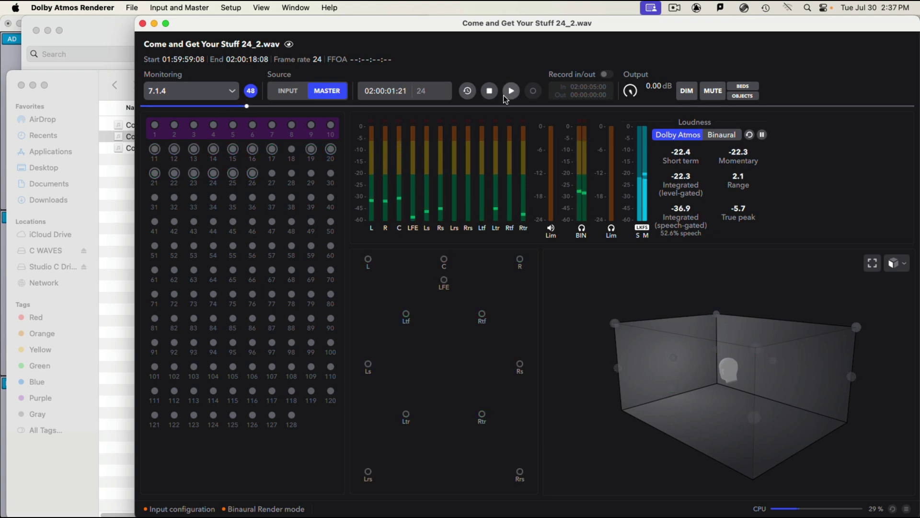
Test the Play, Pause and Stop transport buttons, leaving the playhead near the master's end
{"action": "left_click", "coordinate": [511, 92]}
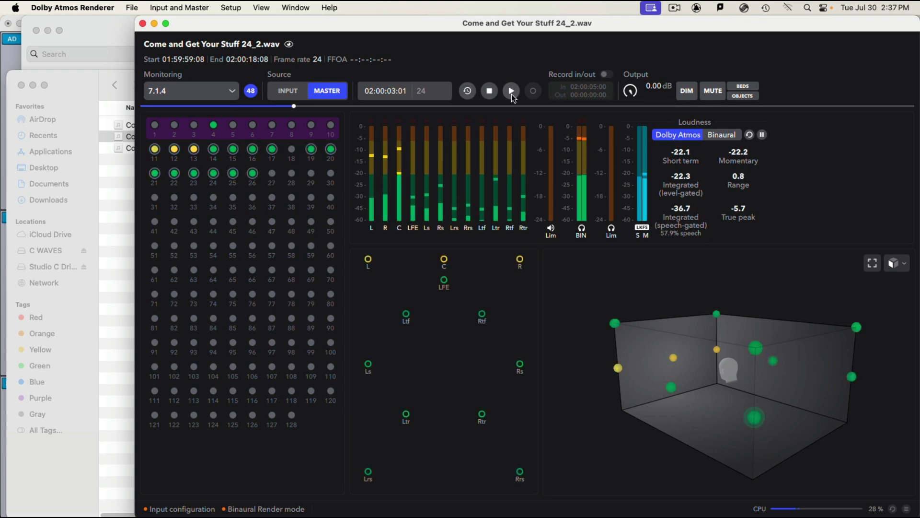
{"action": "left_click", "coordinate": [511, 92]}
{"action": "left_click", "coordinate": [489, 92]}
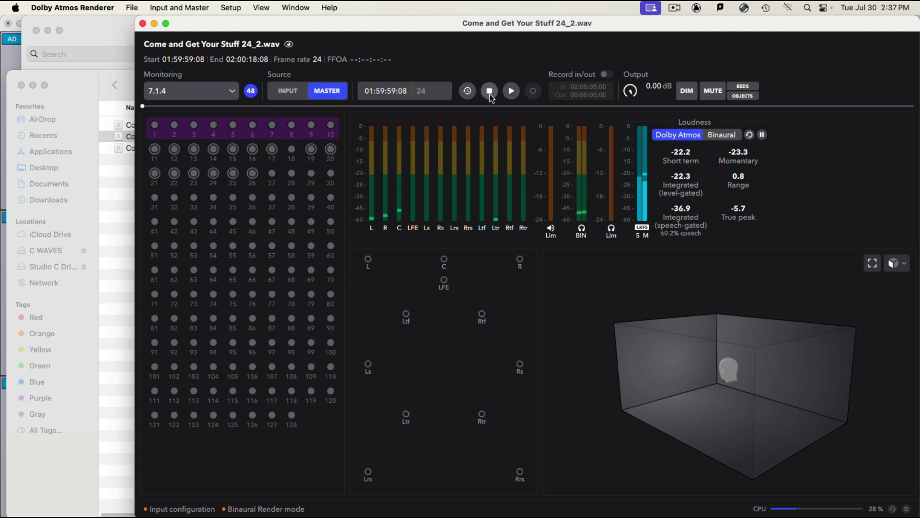
{"action": "left_click", "coordinate": [511, 92]}
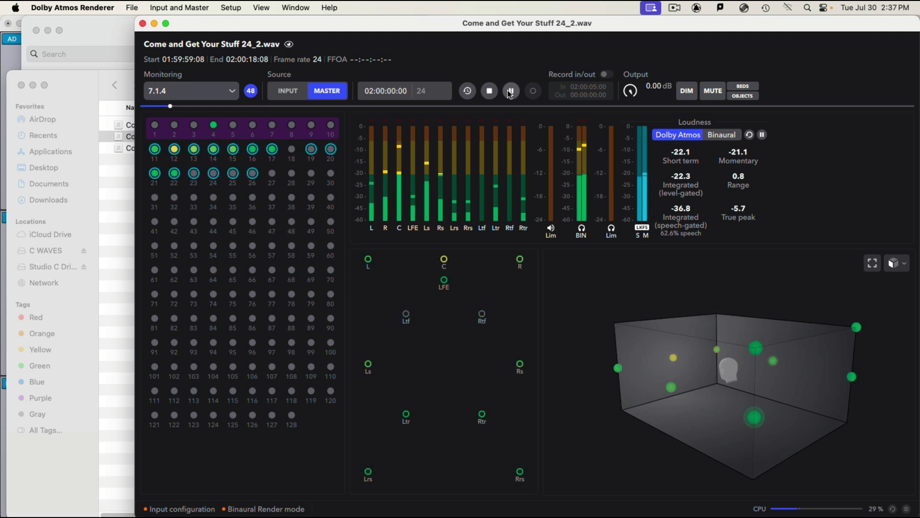
{"action": "left_click", "coordinate": [511, 92]}
{"action": "left_click", "coordinate": [490, 91]}
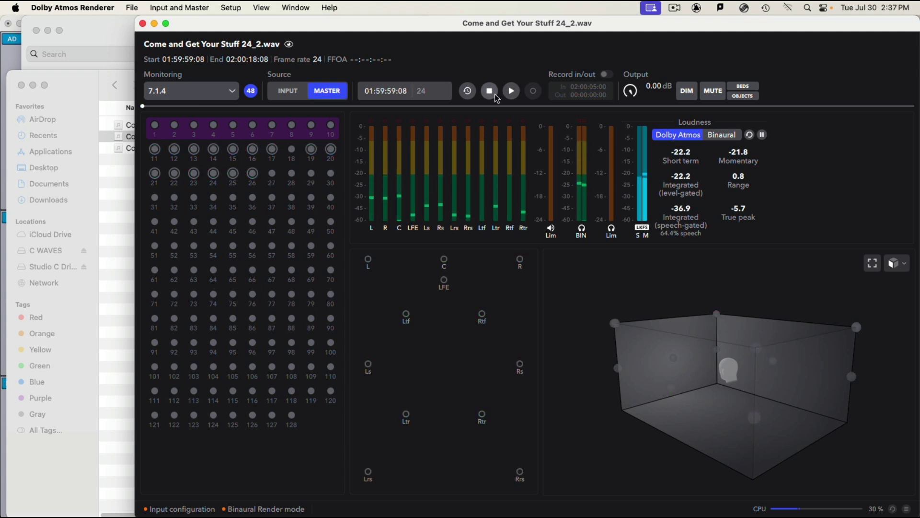
{"action": "left_click", "coordinate": [837, 106]}
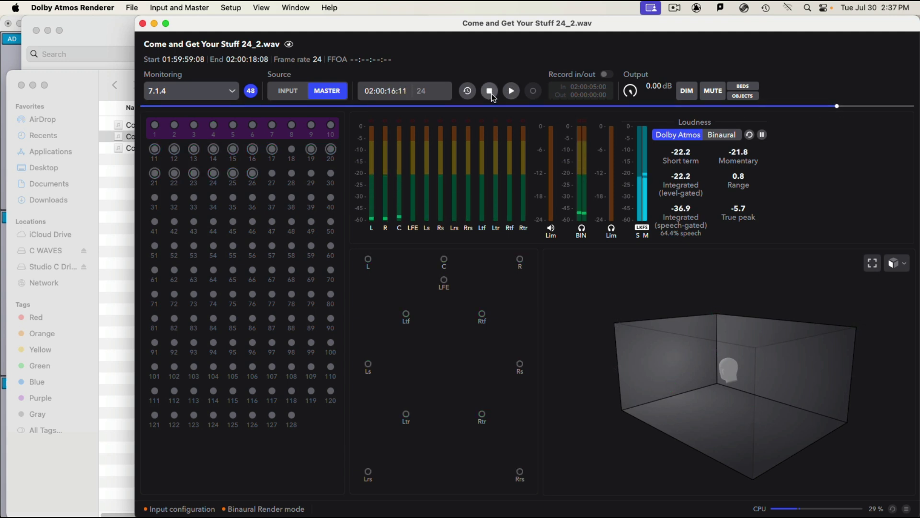
{"action": "left_click", "coordinate": [491, 92]}
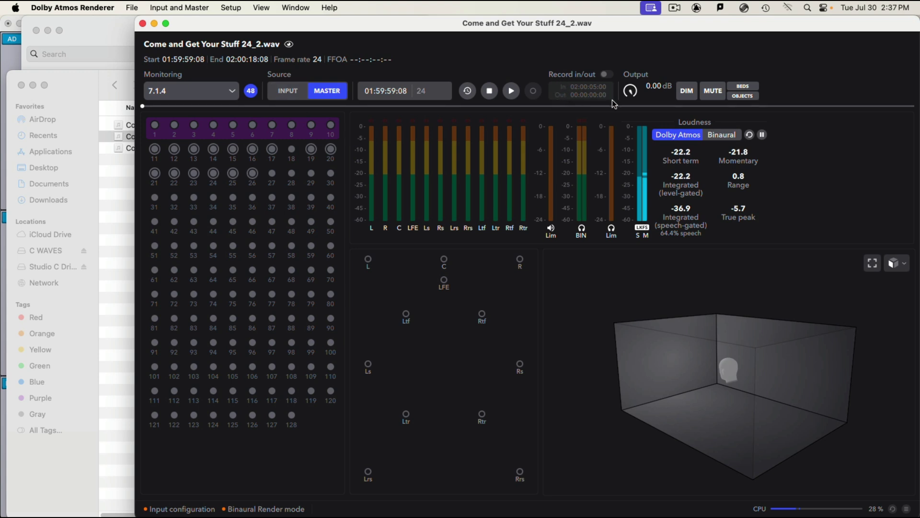
{"action": "left_click", "coordinate": [469, 92]}
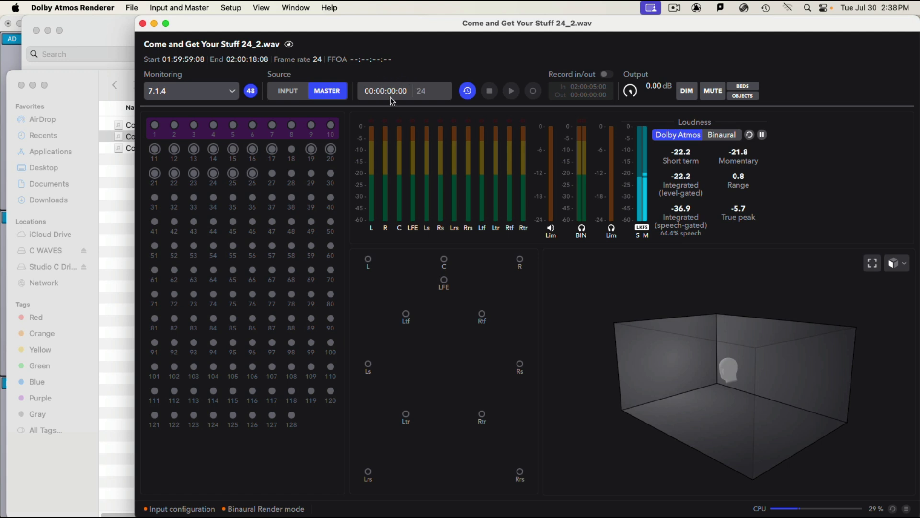
{"action": "left_click", "coordinate": [470, 94]}
{"action": "left_click", "coordinate": [512, 93]}
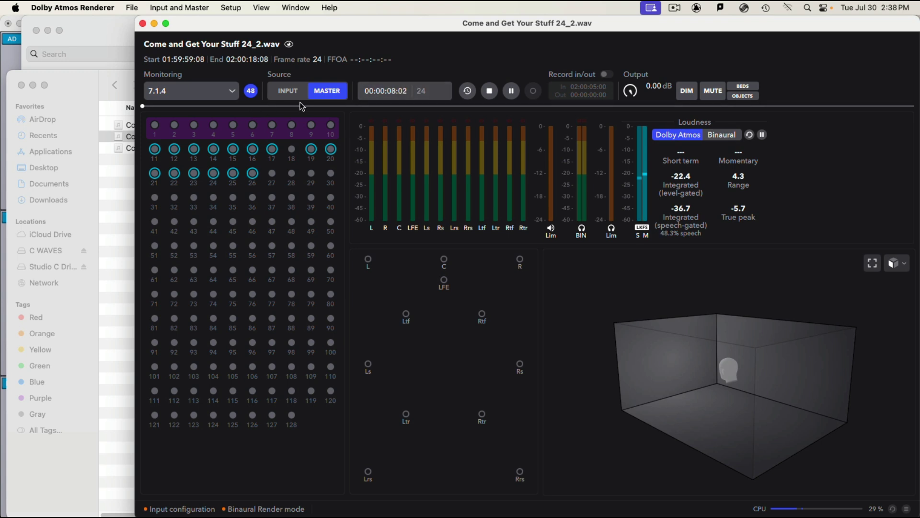
{"action": "left_click", "coordinate": [490, 91]}
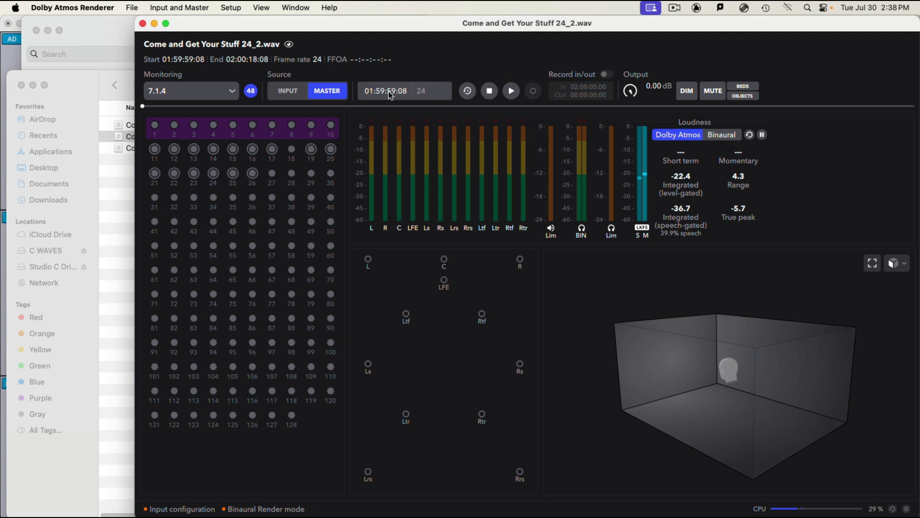
{"action": "left_click", "coordinate": [511, 95]}
{"action": "left_click", "coordinate": [489, 91]}
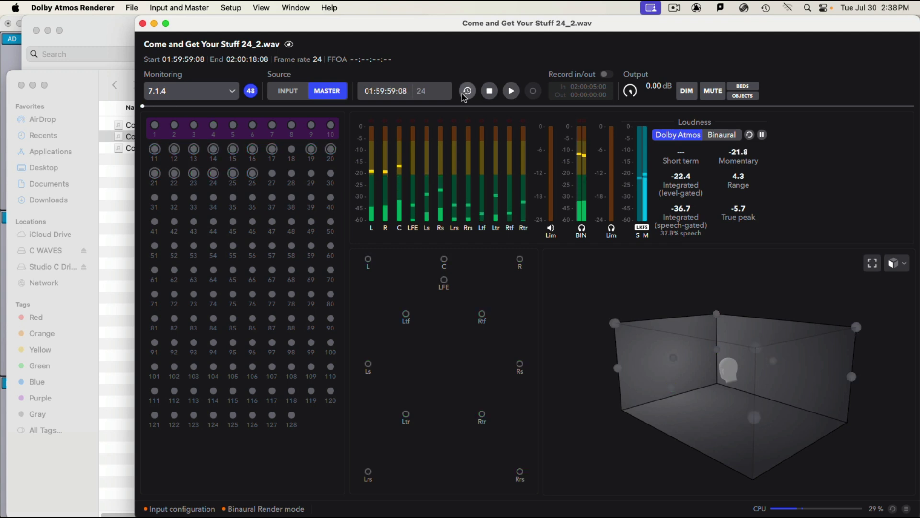
{"action": "left_click", "coordinate": [464, 96]}
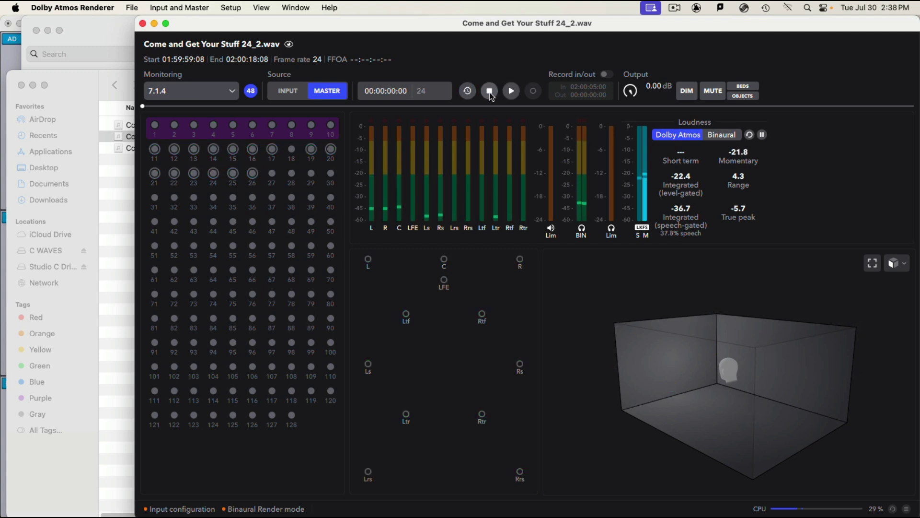
{"action": "left_click", "coordinate": [489, 93]}
Play the master, reset and pause loudness, check Binaural readings, and pause at 02:00:10:20
{"action": "left_click", "coordinate": [512, 91]}
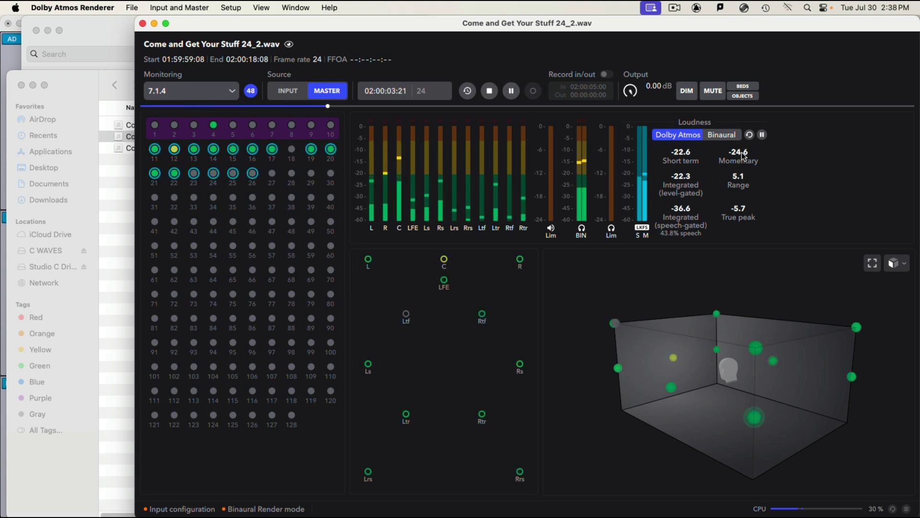
{"action": "left_click", "coordinate": [749, 134]}
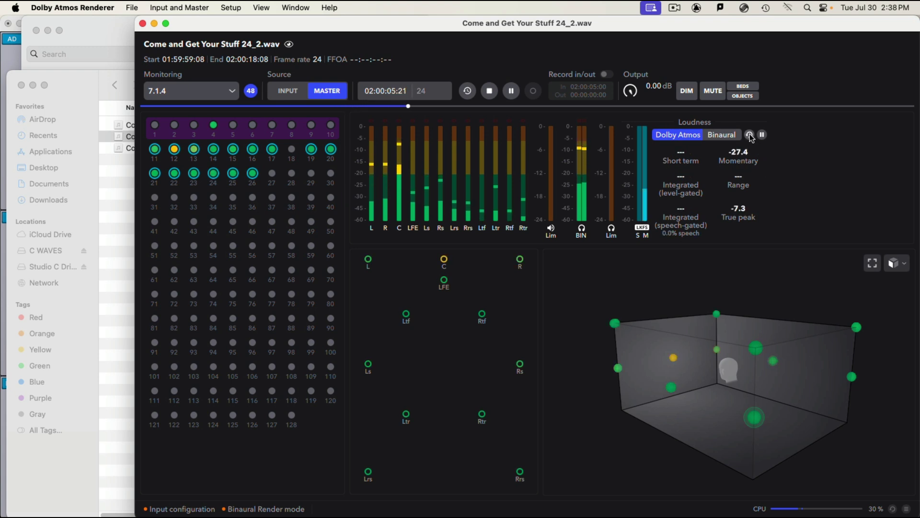
{"action": "left_click", "coordinate": [761, 135]}
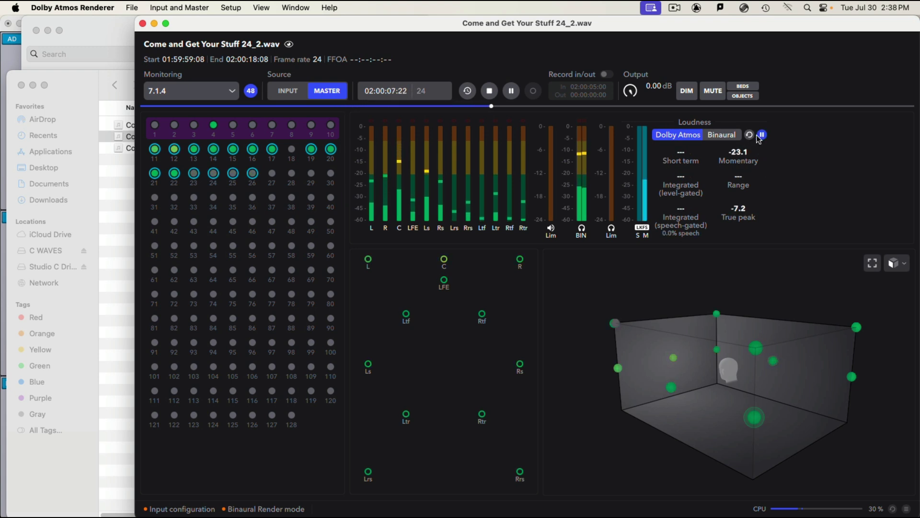
{"action": "left_click", "coordinate": [717, 135]}
{"action": "left_click", "coordinate": [676, 135]}
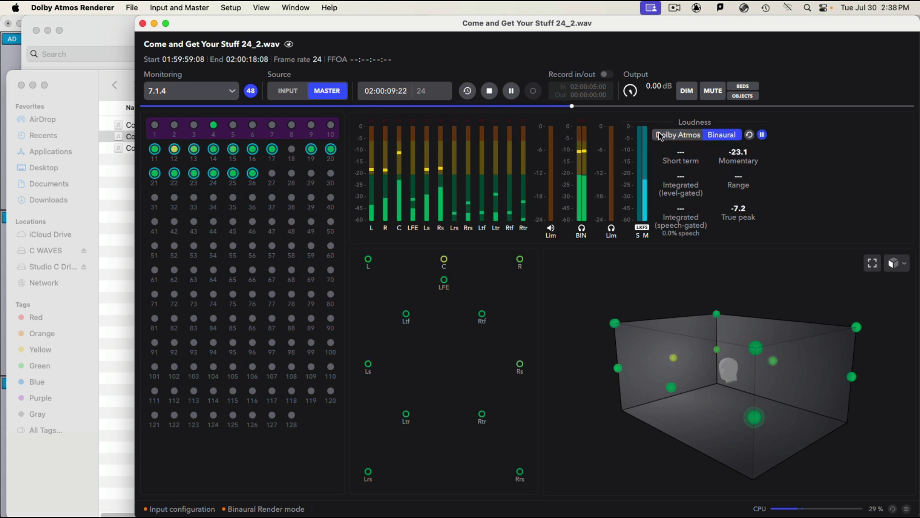
{"action": "key", "text": "space"}
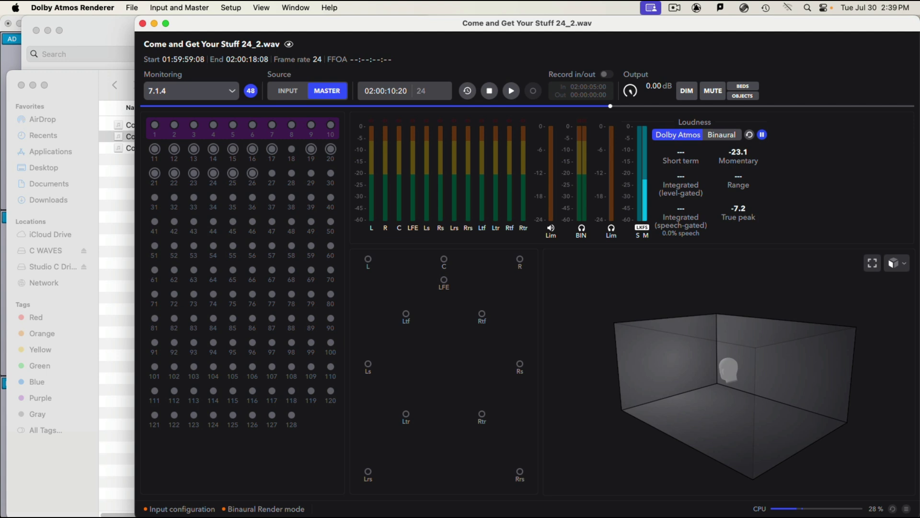
{"action": "mouse_move", "coordinate": [209, 514]}
{"action": "left_click", "coordinate": [289, 94]}
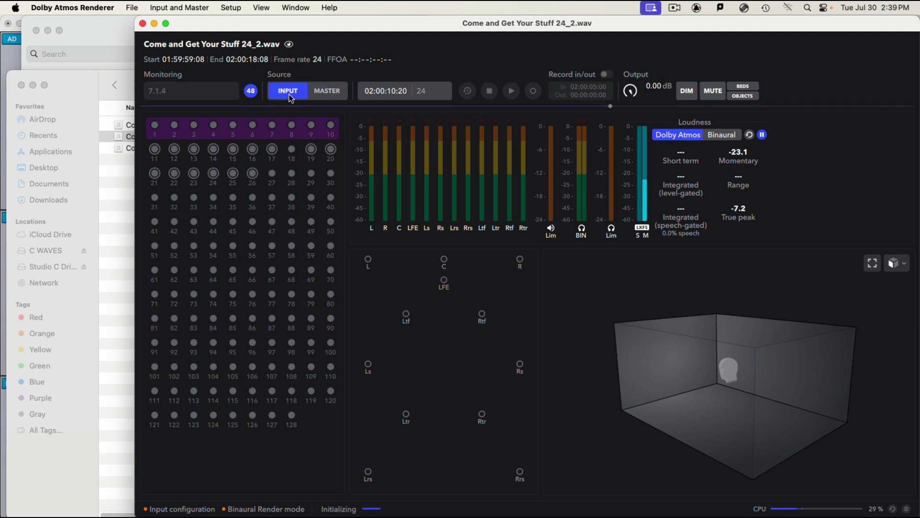
{"action": "left_click", "coordinate": [330, 96]}
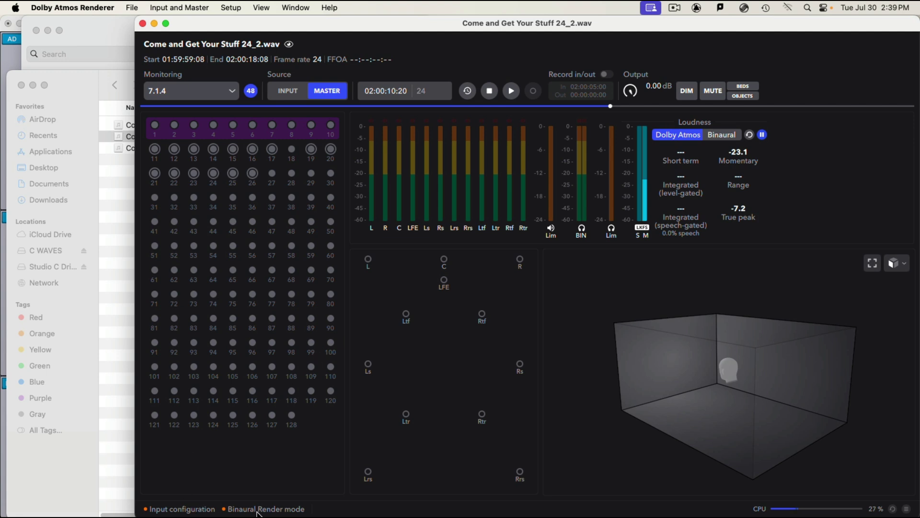
Copy the master's bed and object input assignments to the input in Input Configuration and accept
{"action": "mouse_move", "coordinate": [244, 506]}
{"action": "left_click", "coordinate": [182, 7]}
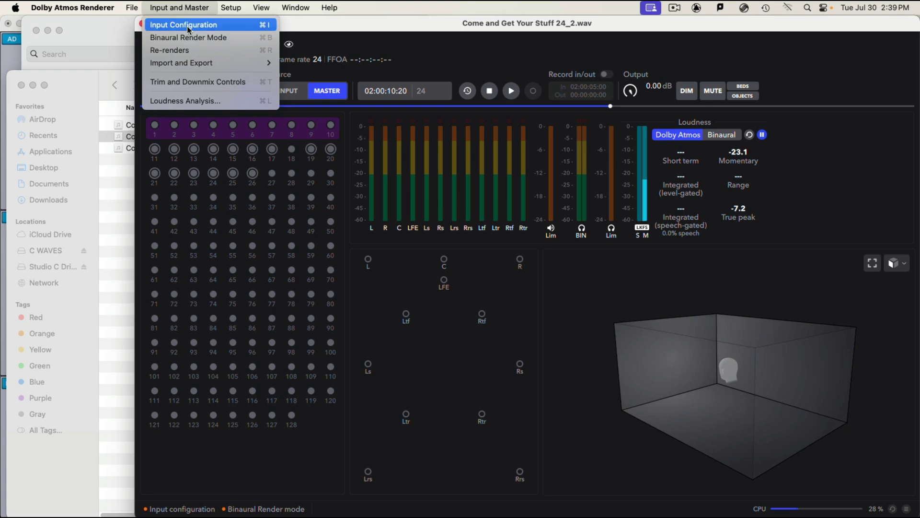
{"action": "left_click", "coordinate": [186, 24]}
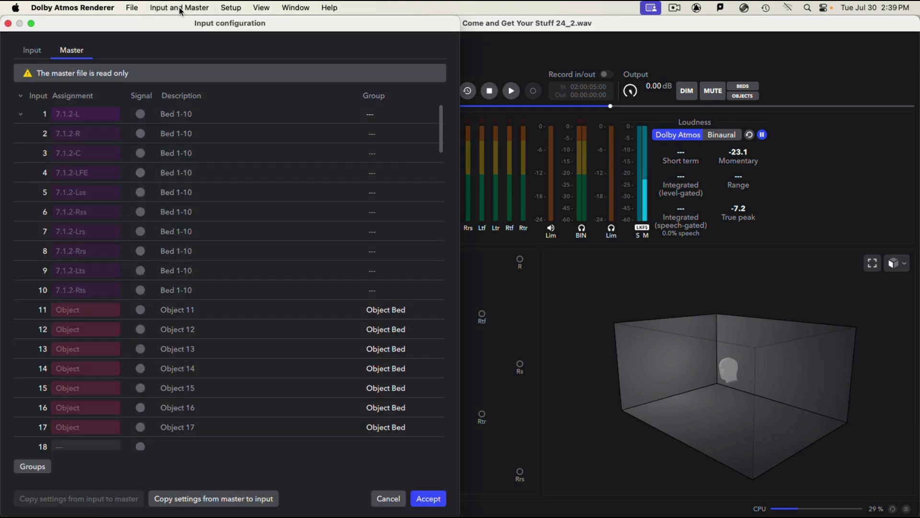
{"action": "left_click_drag", "start_coordinate": [181, 30], "coordinate": [559, 29]}
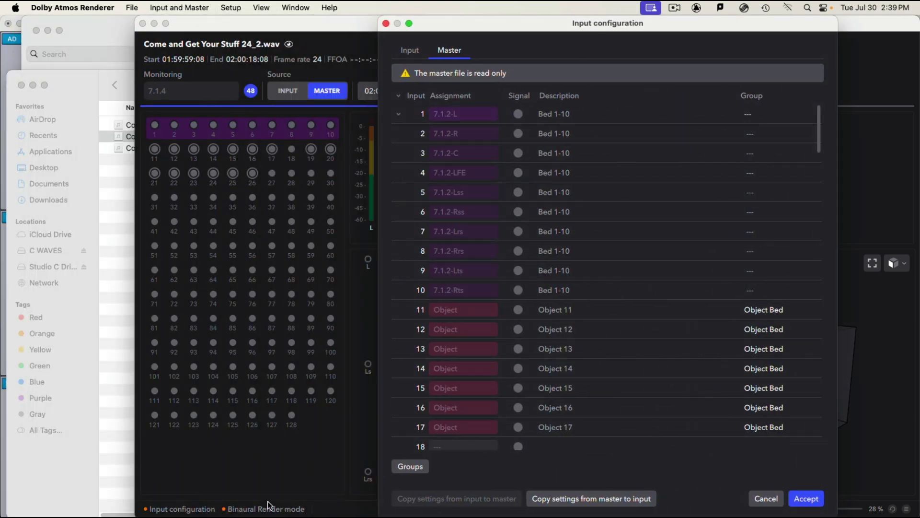
{"action": "left_click", "coordinate": [573, 502]}
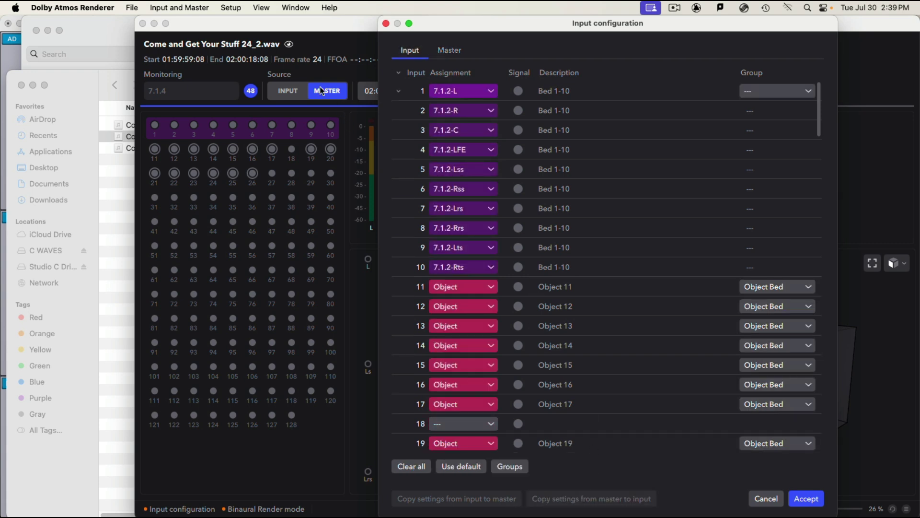
{"action": "left_click", "coordinate": [809, 498]}
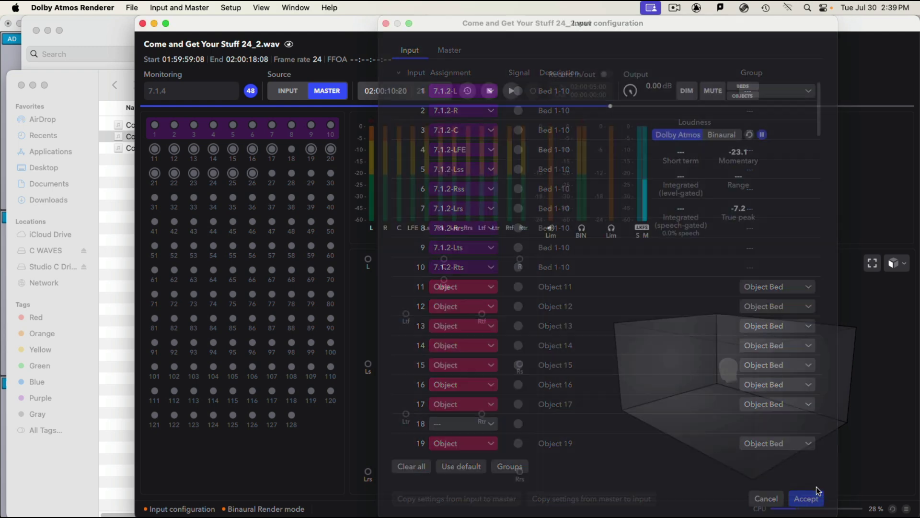
Copy the master's binaural render modes (beds Mid, objects 11–15 Near) to the input and accept
{"action": "left_click", "coordinate": [191, 6]}
{"action": "left_click", "coordinate": [197, 41]}
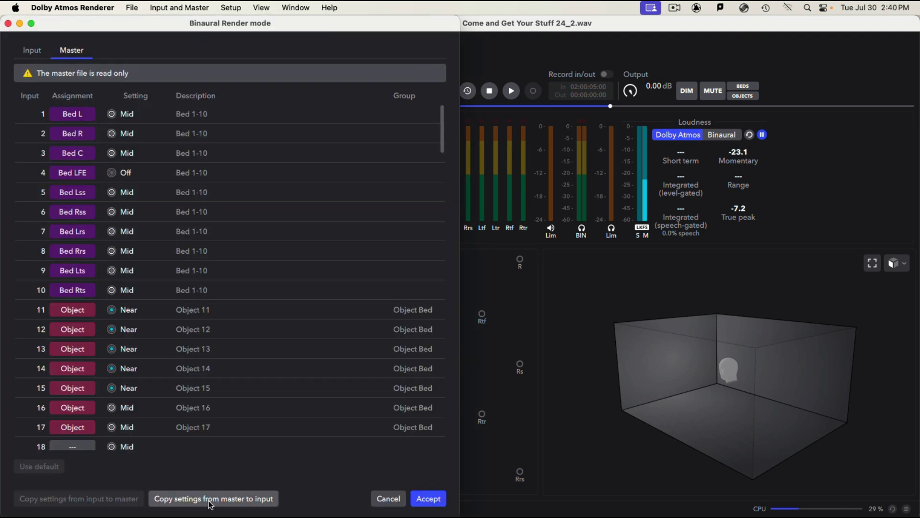
{"action": "left_click", "coordinate": [209, 502]}
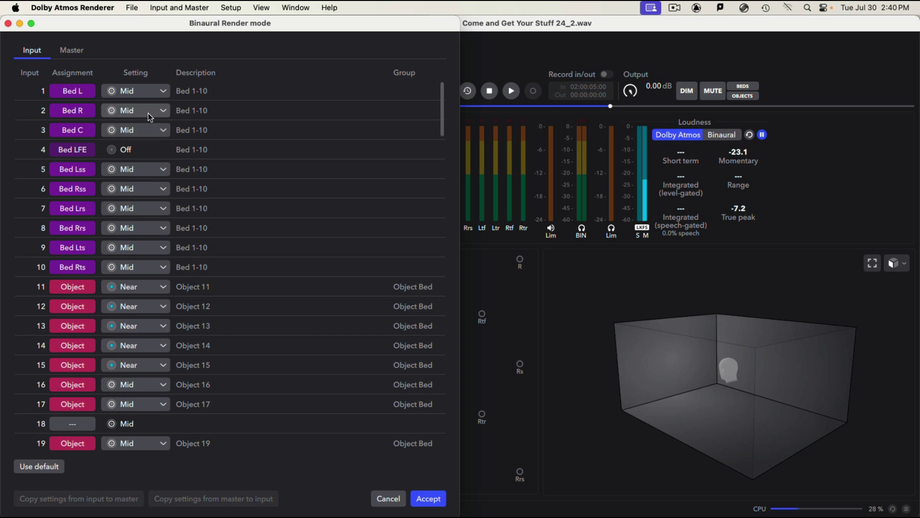
{"action": "scroll", "coordinate": [119, 308], "scroll_direction": "down", "scroll_amount": 2}
{"action": "scroll", "coordinate": [123, 305], "scroll_direction": "down", "scroll_amount": 10}
{"action": "scroll", "coordinate": [31, 325], "scroll_direction": "up", "scroll_amount": 12}
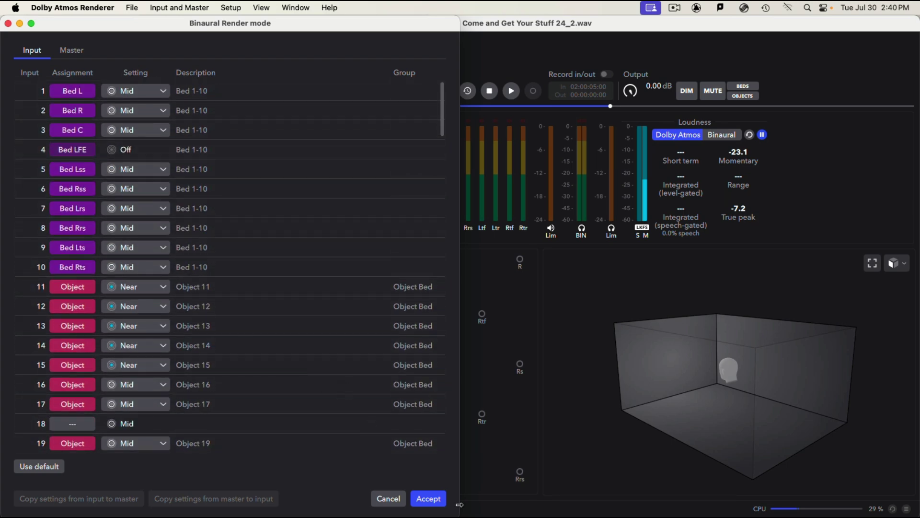
{"action": "left_click", "coordinate": [427, 501]}
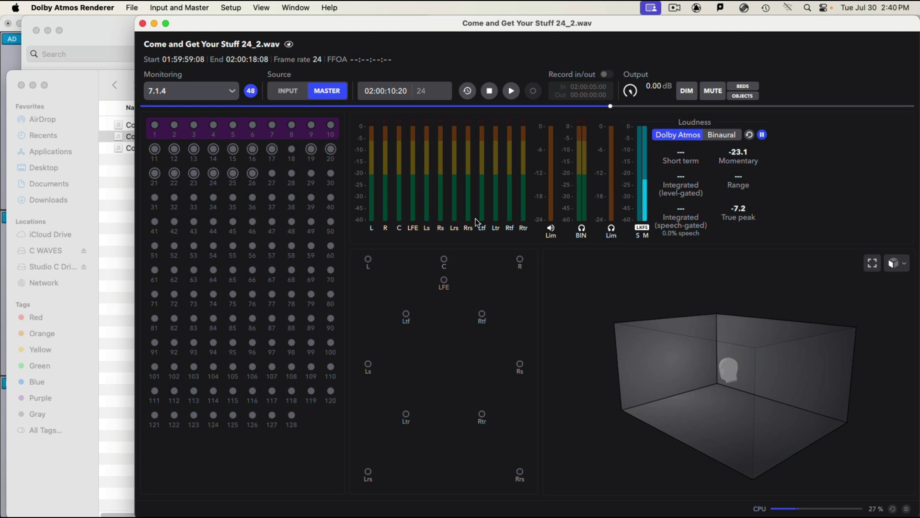
{"action": "left_click", "coordinate": [231, 8]}
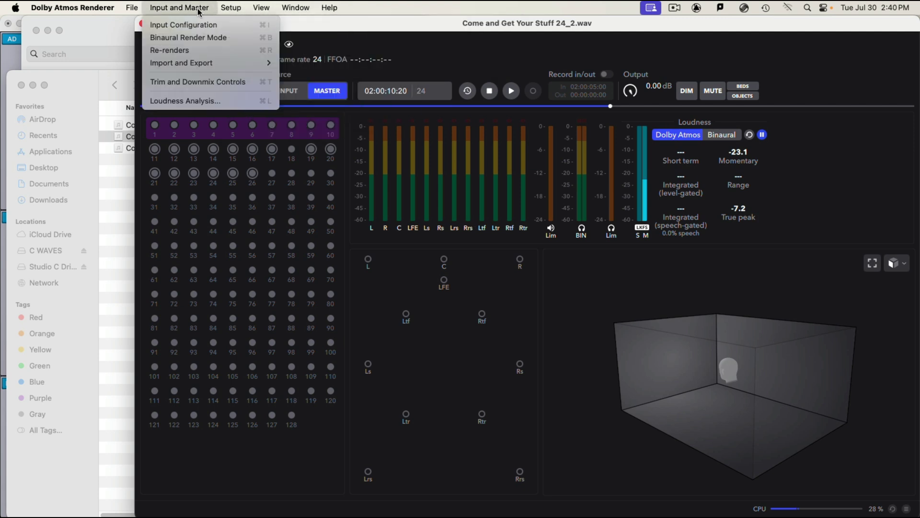
{"action": "left_click", "coordinate": [178, 10]}
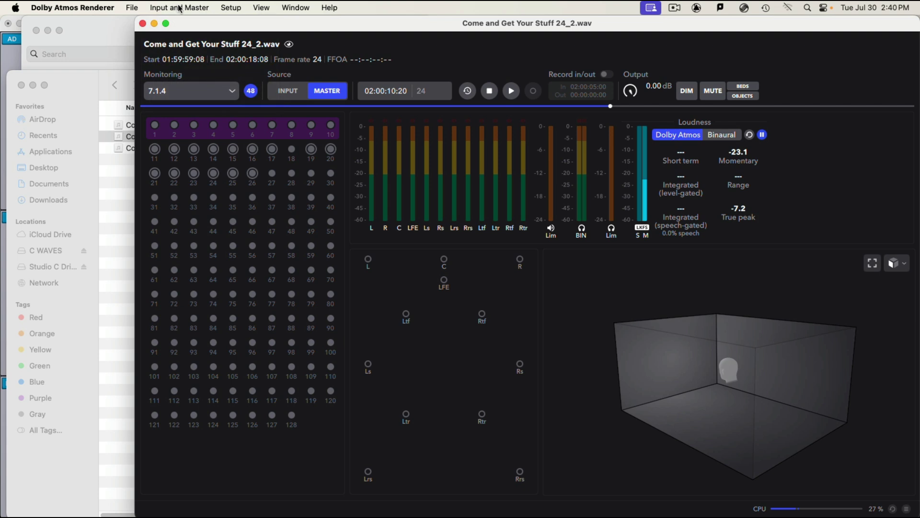